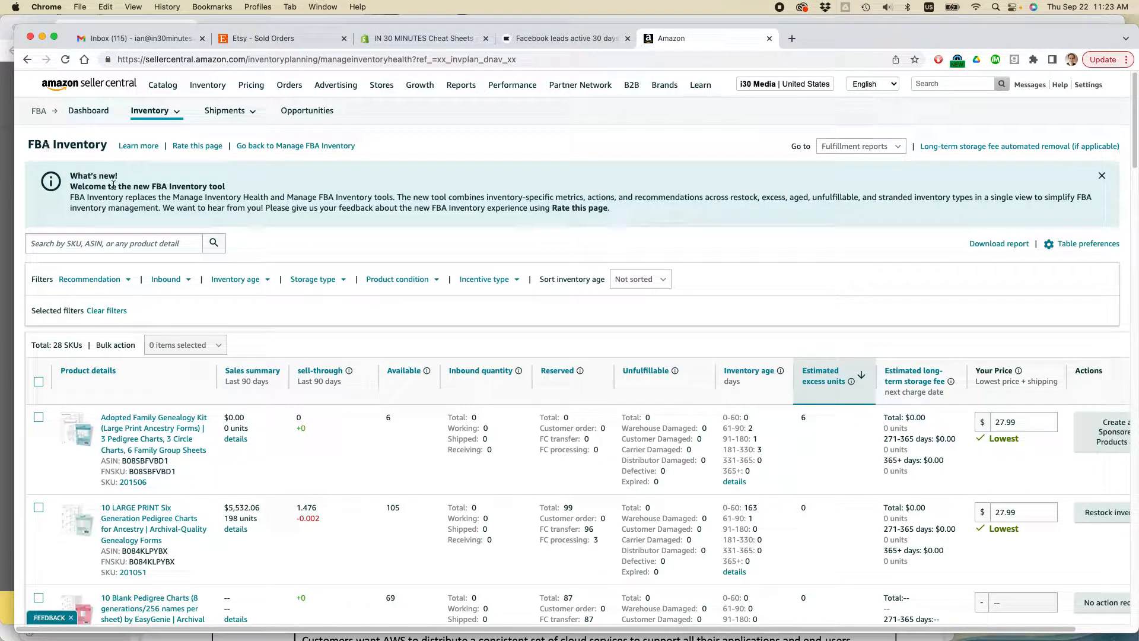
Examine sales, sell-through and available units across the FBA Inventory list to find products that need restocking
scroll(441, 411, down, 1)
scroll(441, 410, down, 5)
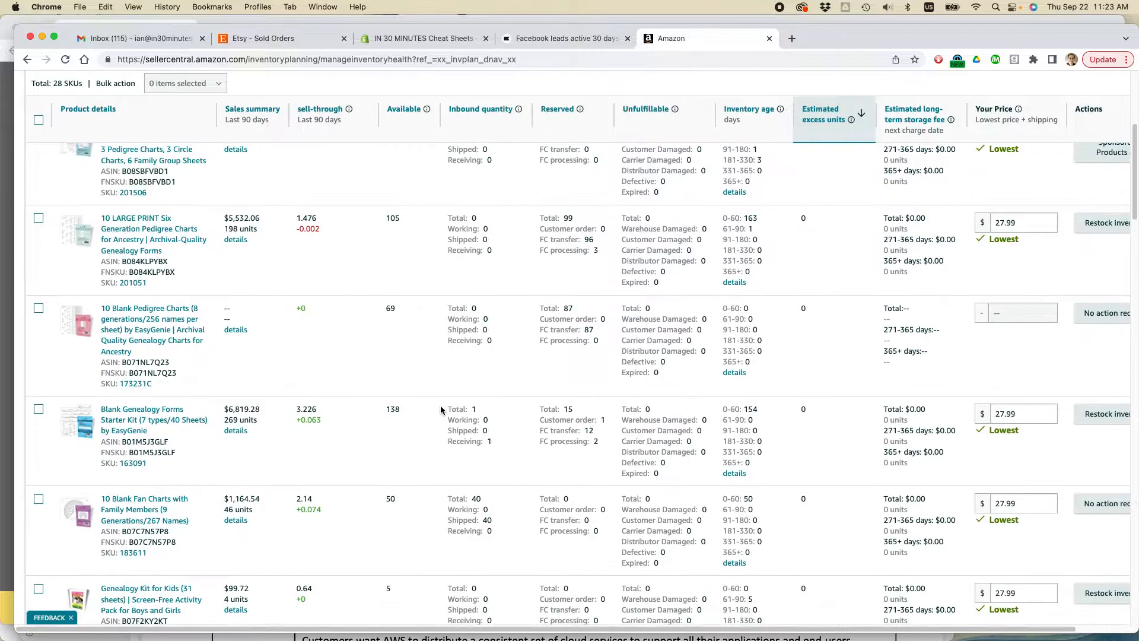
scroll(441, 410, up, 5)
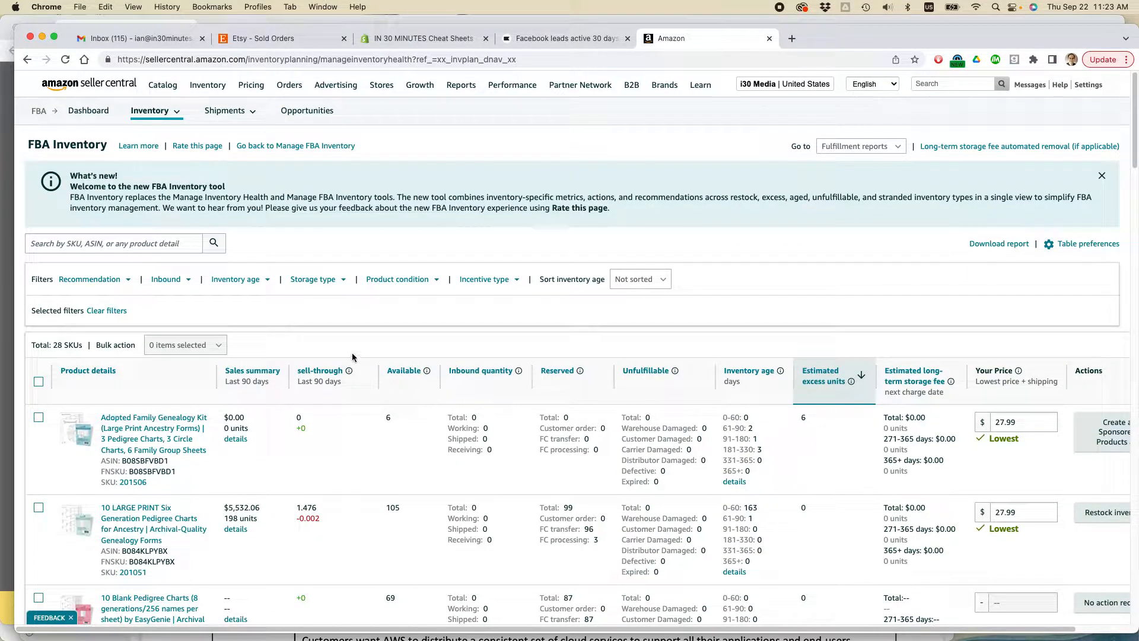
scroll(361, 355, down, 15)
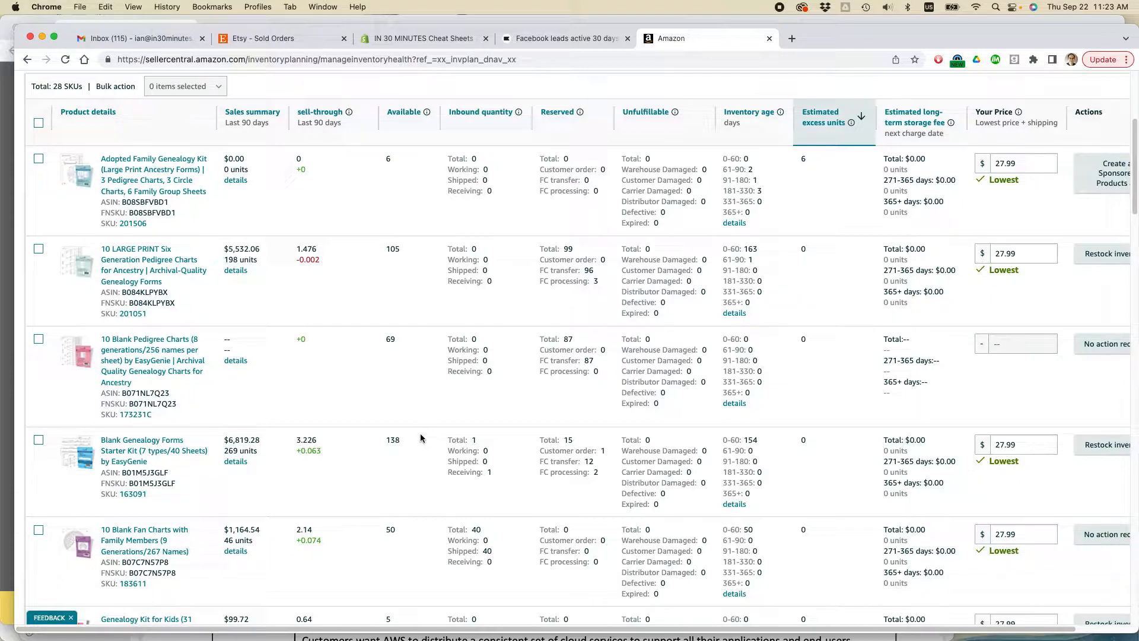
scroll(420, 437, up, 5)
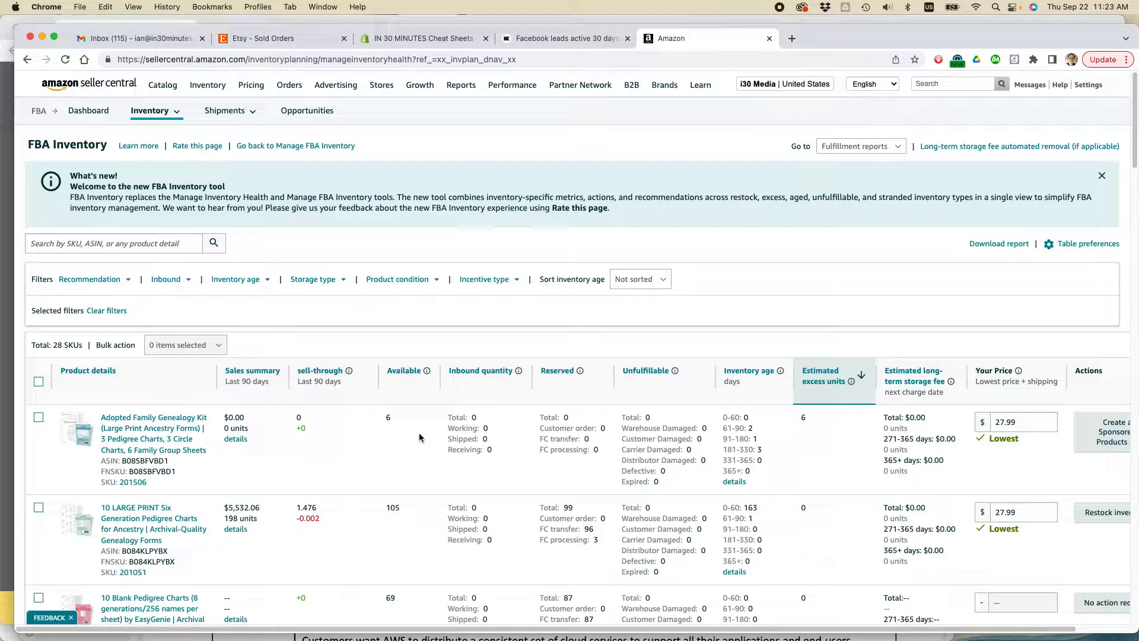
scroll(415, 436, down, 2)
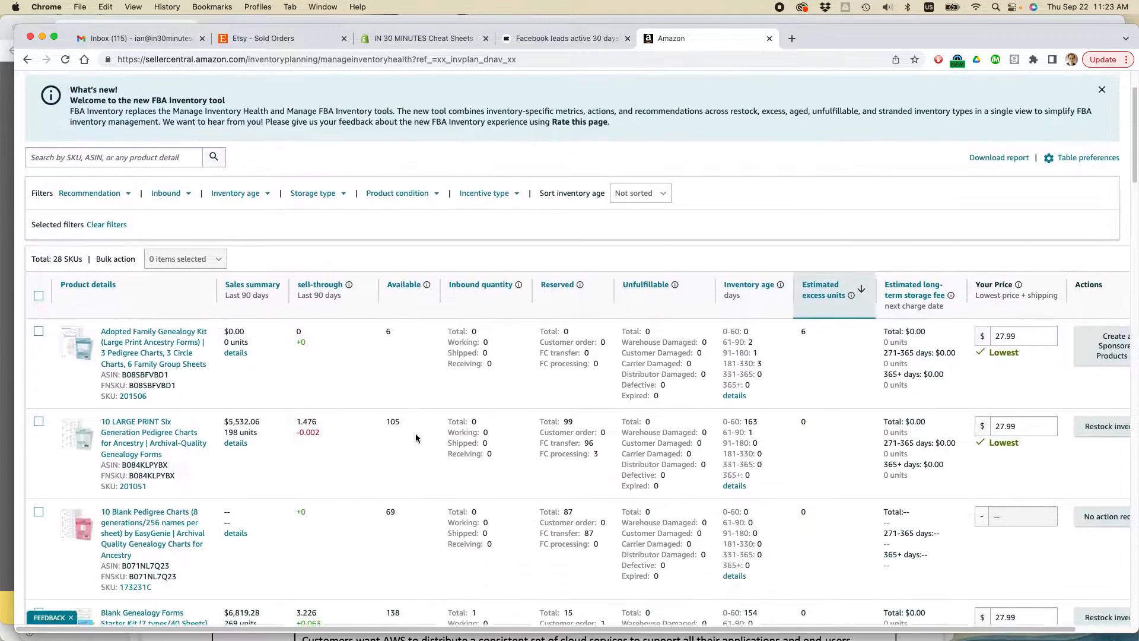
scroll(416, 438, down, 1)
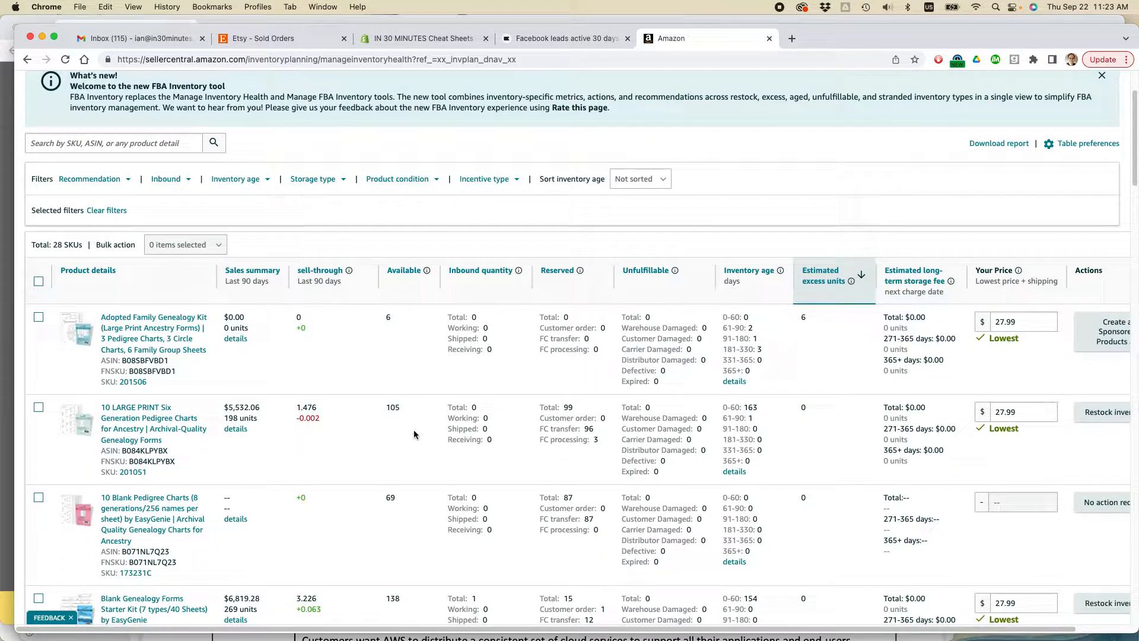
scroll(414, 435, down, 3)
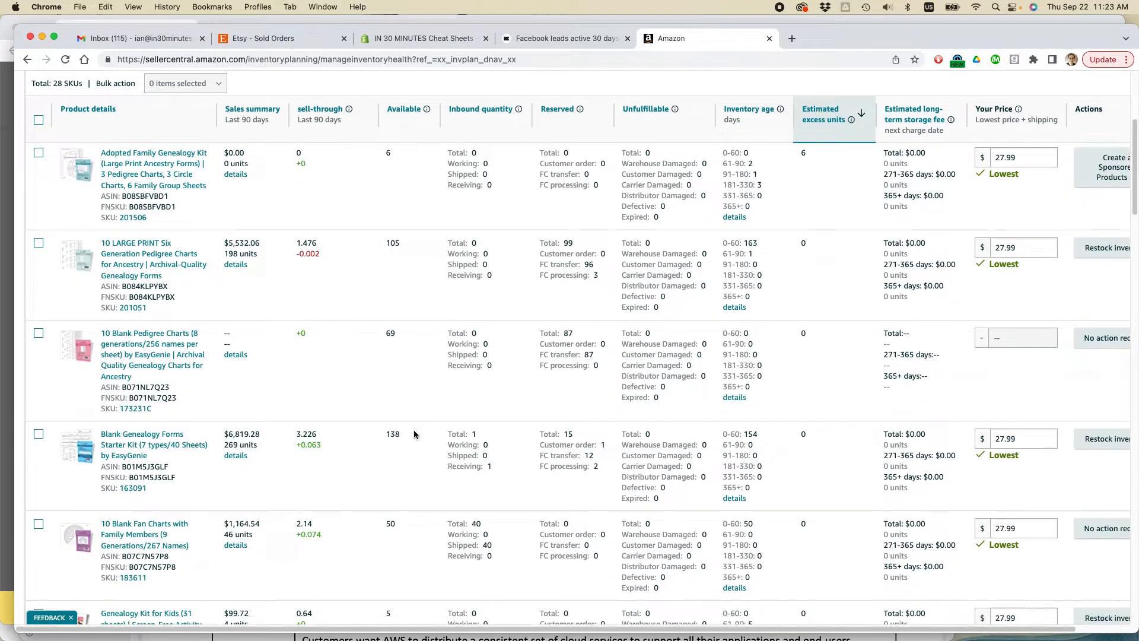
scroll(416, 434, down, 5)
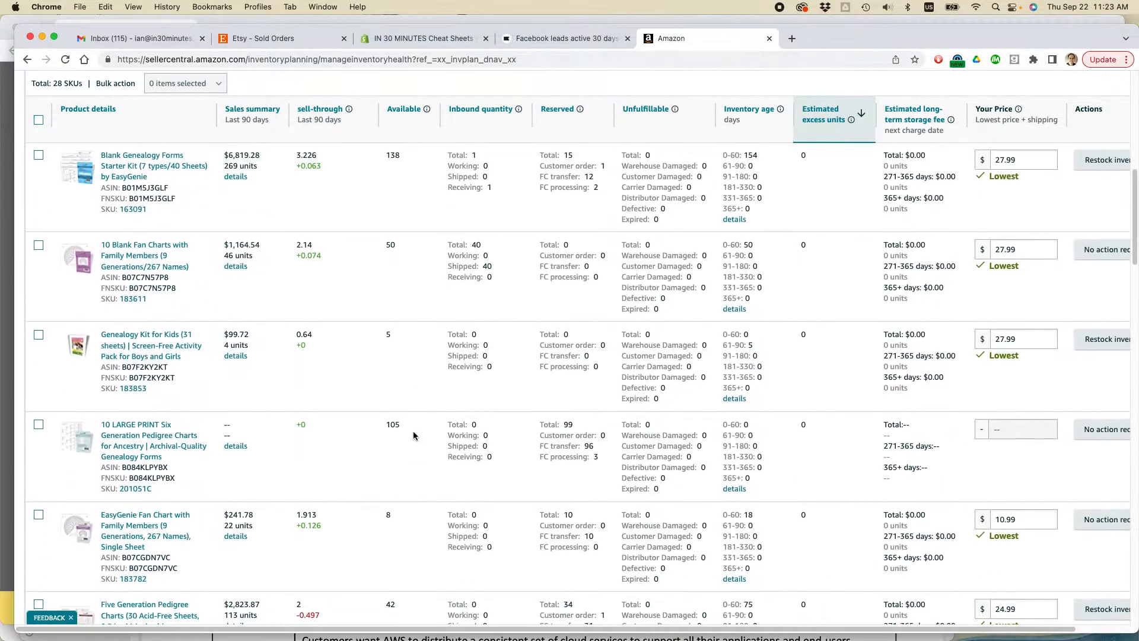
scroll(414, 435, down, 4)
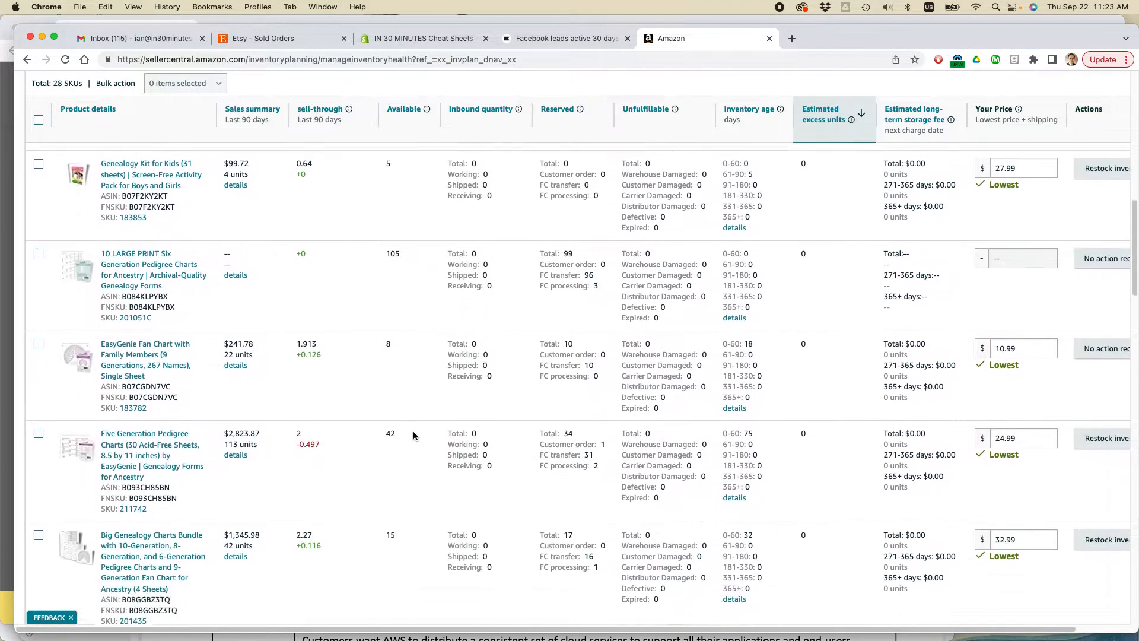
scroll(414, 435, down, 2)
scroll(414, 435, down, 2)
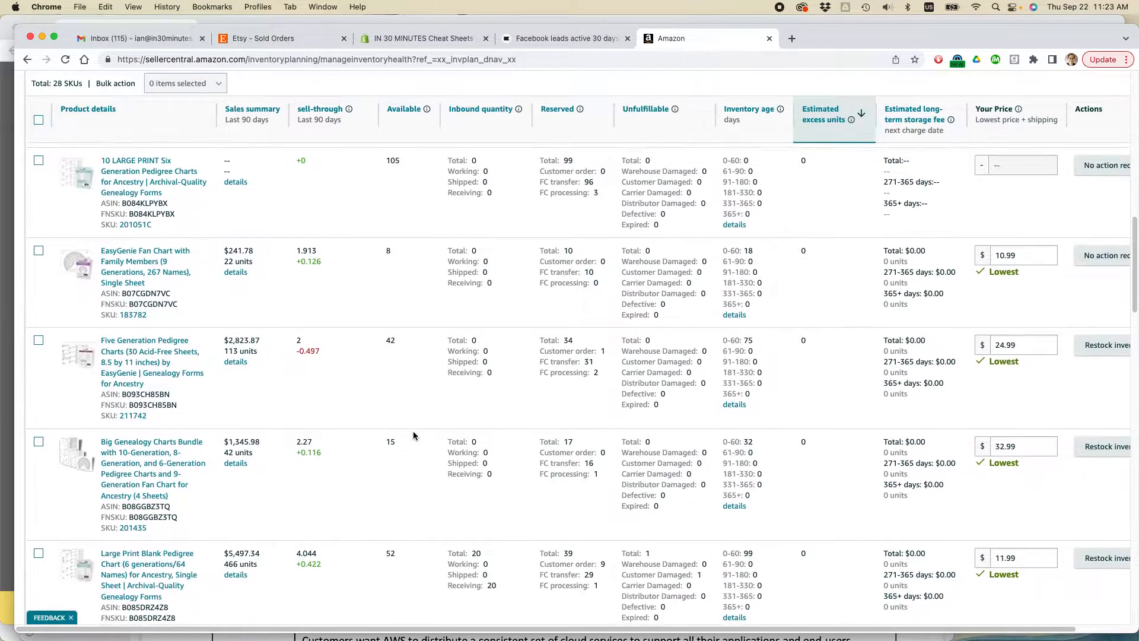
scroll(414, 436, down, 3)
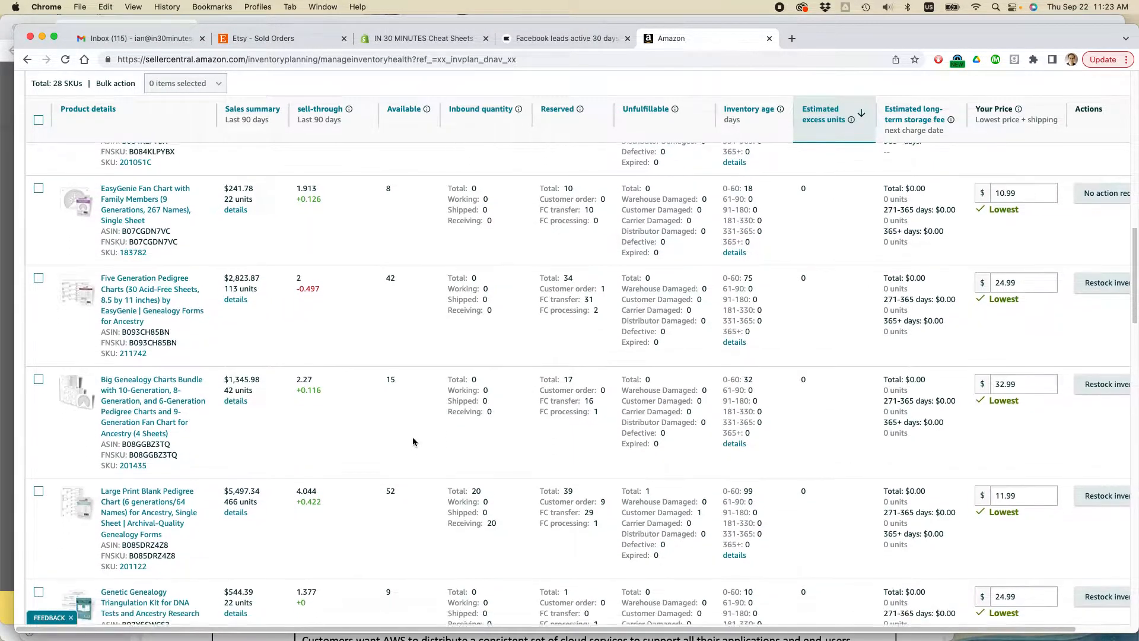
scroll(414, 440, down, 1)
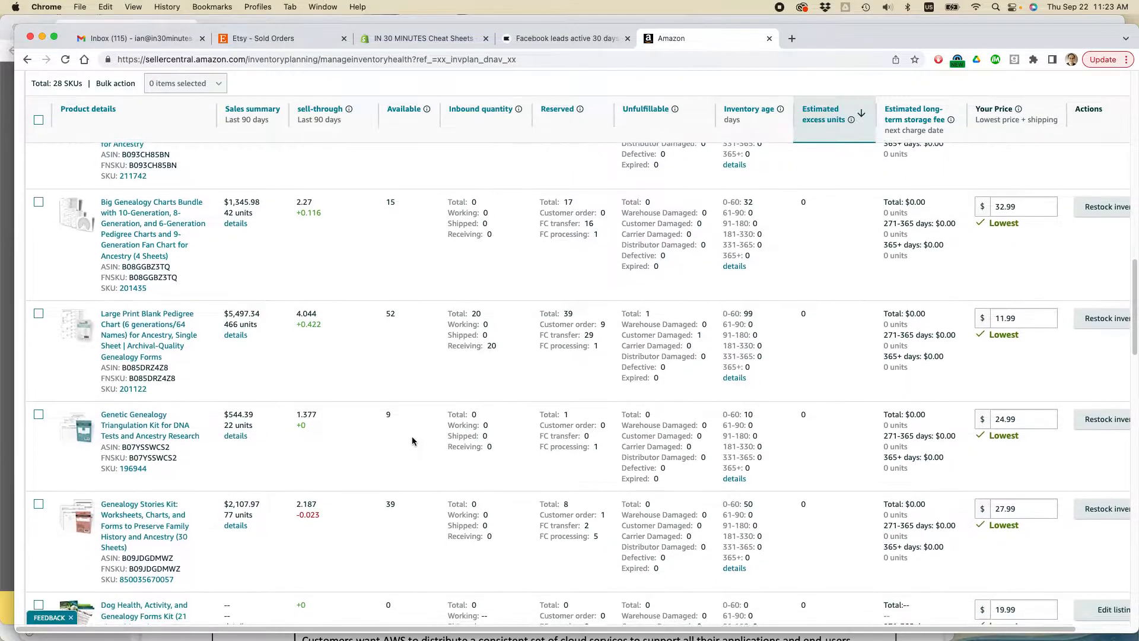
scroll(414, 440, down, 6)
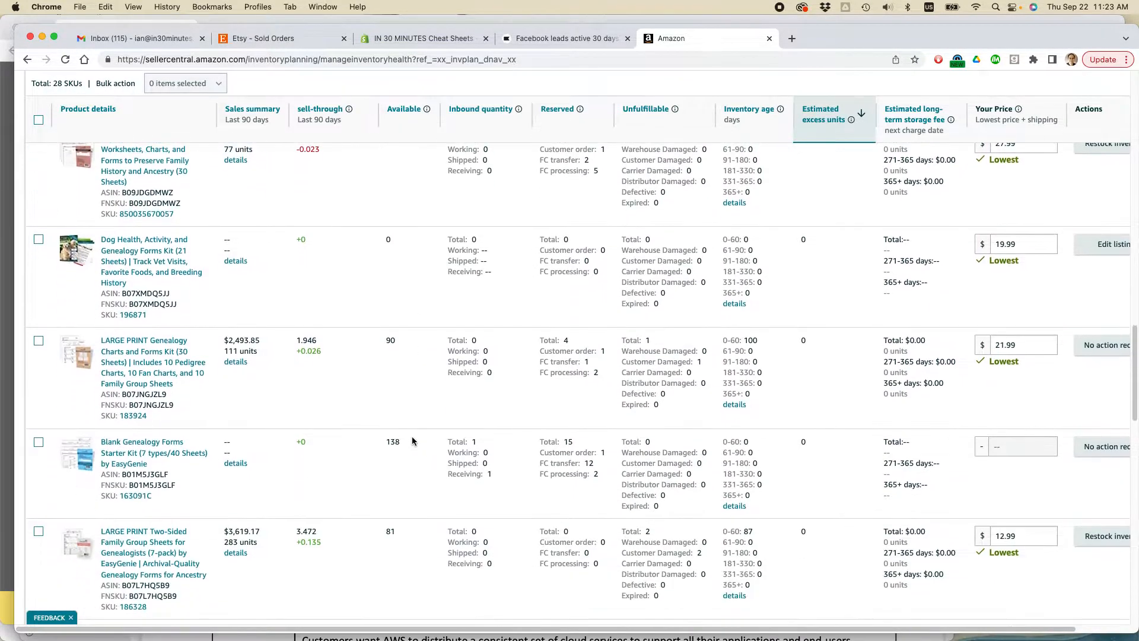
scroll(414, 440, down, 7)
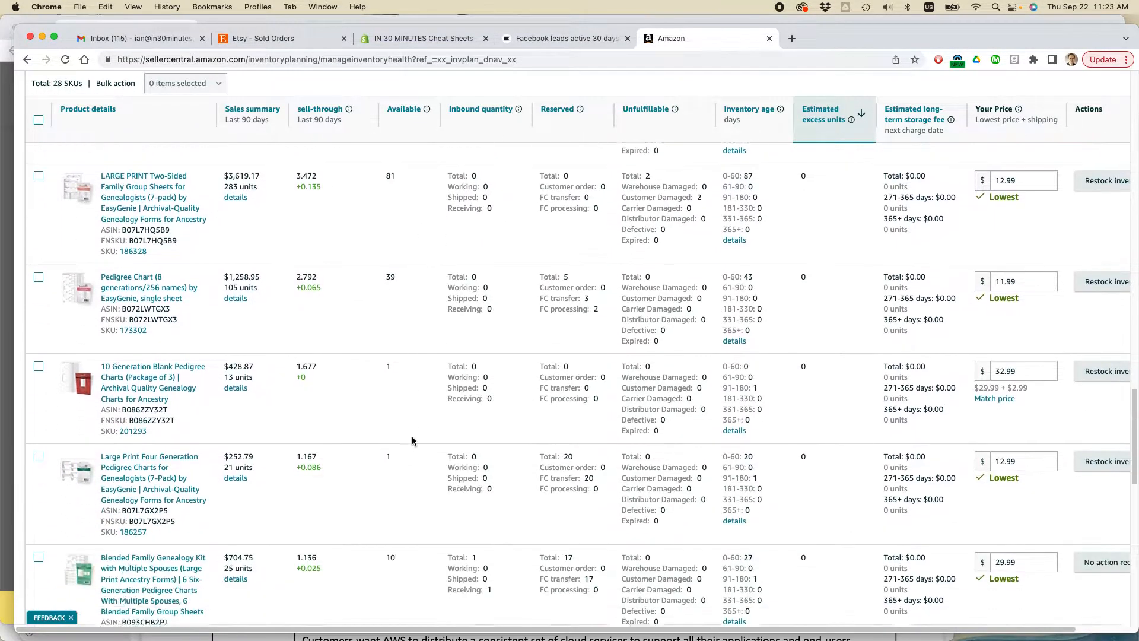
scroll(414, 440, down, 4)
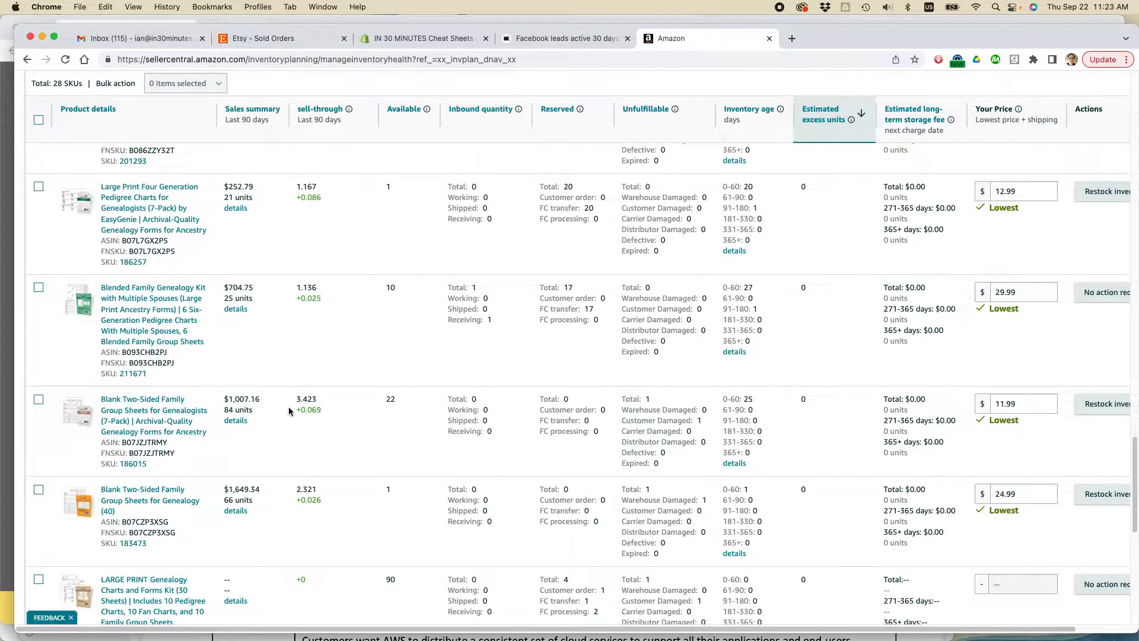
Select the Blank Two-Sided Family Group Sheets (7-Pack), Five Generation Pedigree Charts (7-pack) and 10 Generation Blank Pedigree Charts Plus Kids products
scroll(288, 407, down, 3)
click(39, 247)
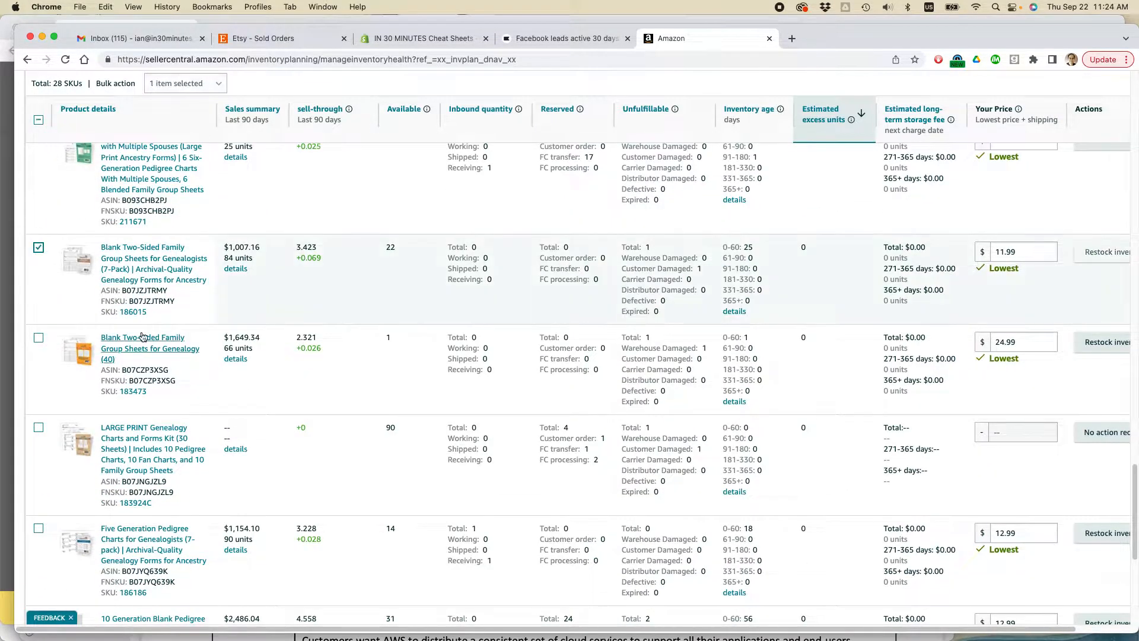
scroll(143, 337, down, 2)
click(38, 404)
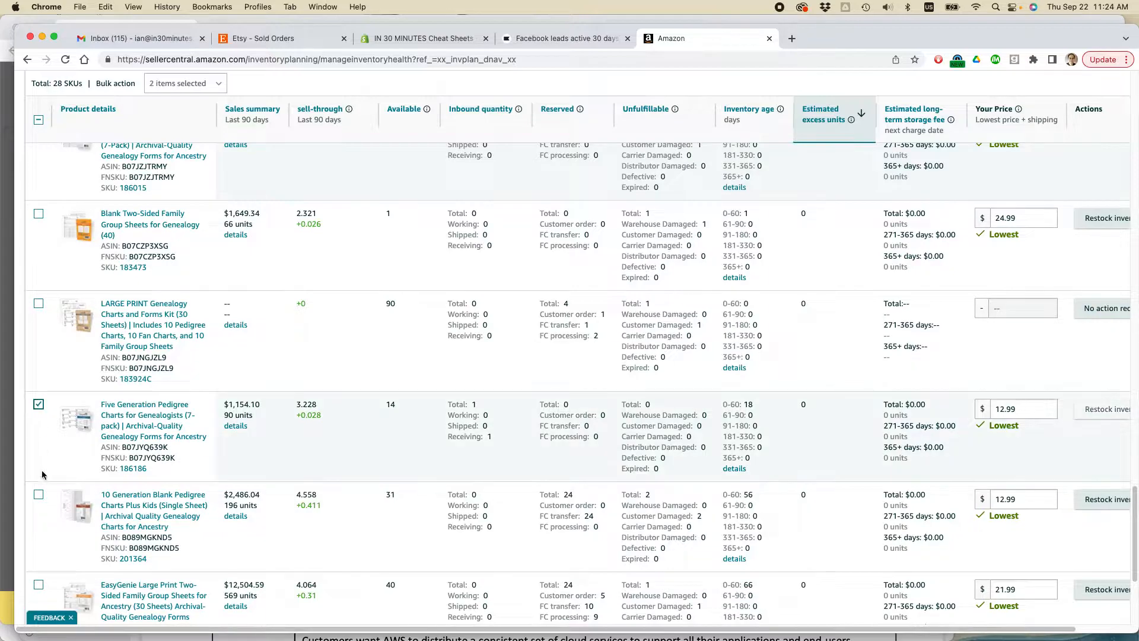
click(38, 494)
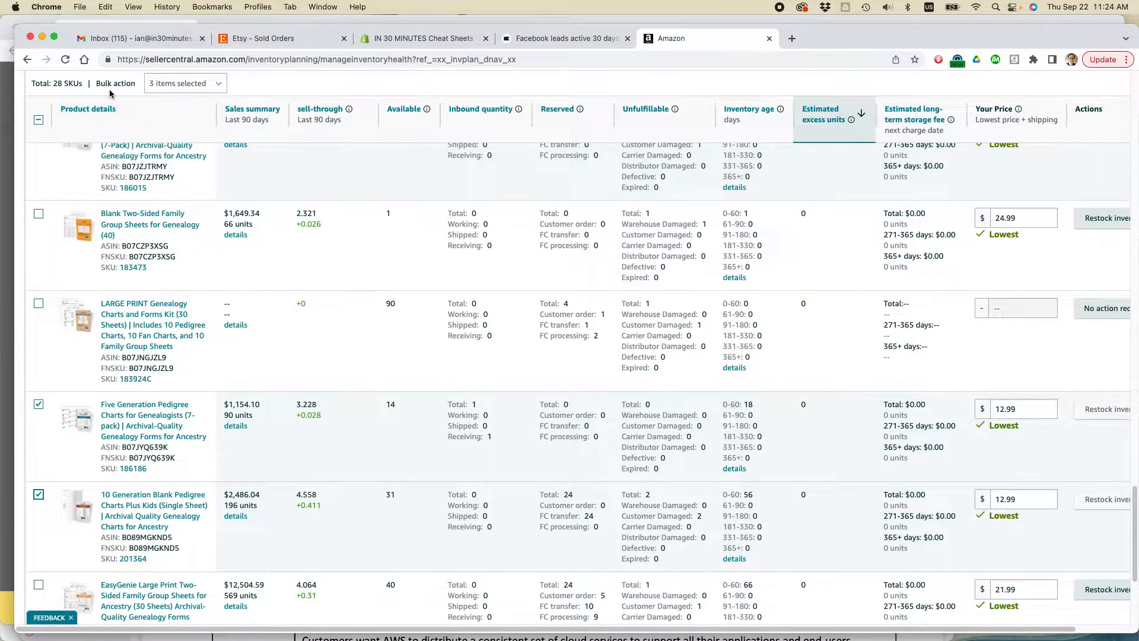
Start a Send/Replenish inventory workflow for the selected products and dismiss the tip about pre-selected SKUs
click(222, 88)
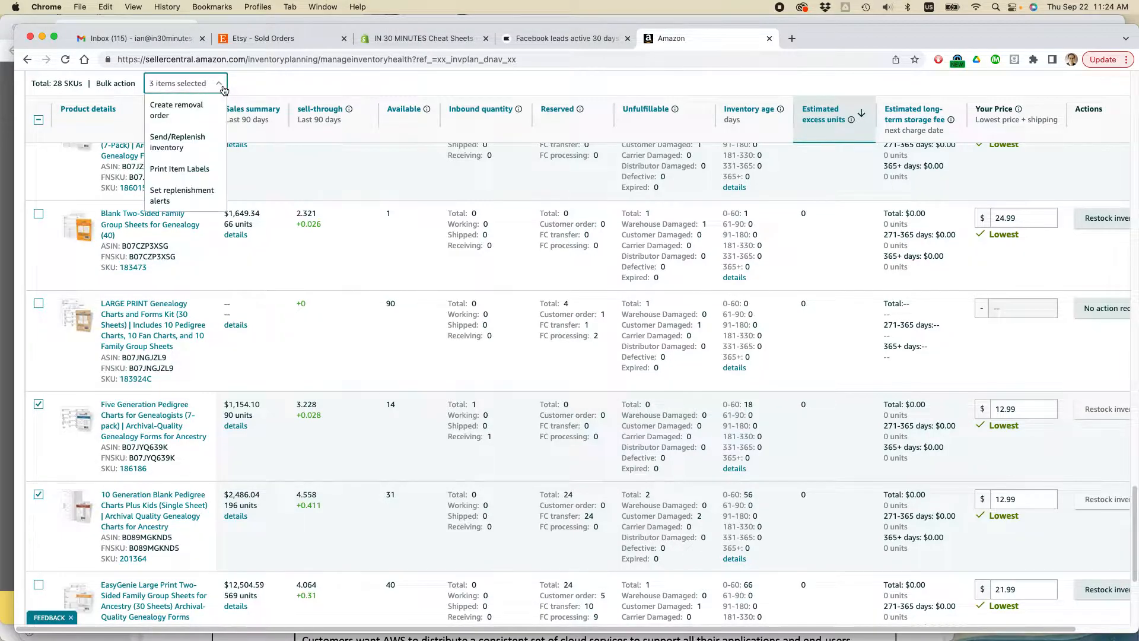
click(180, 141)
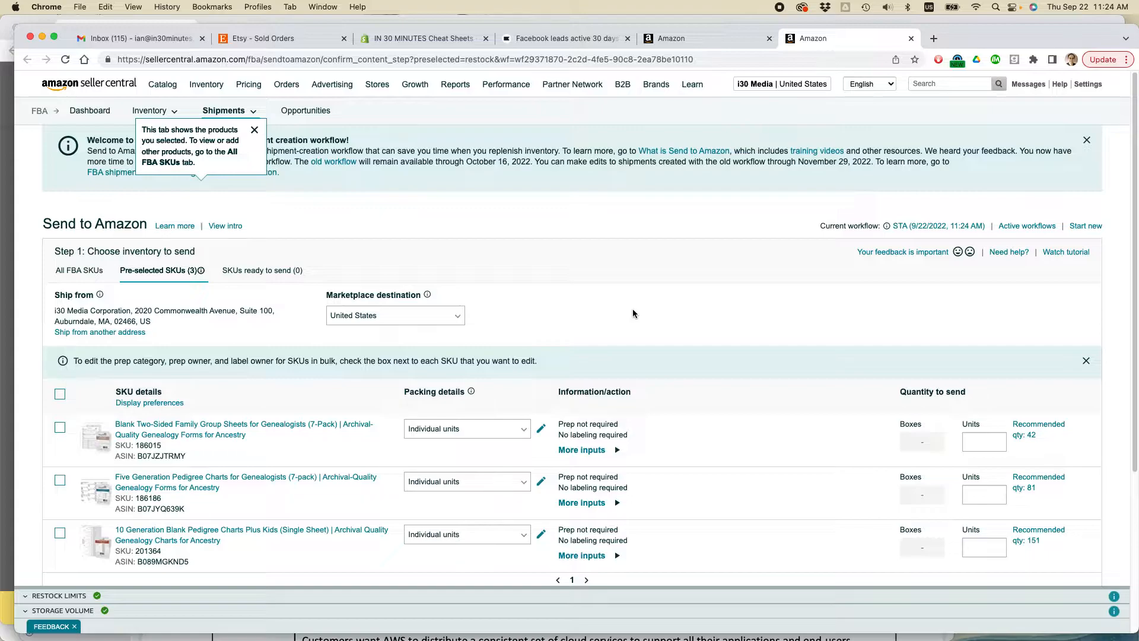
click(254, 130)
Set the units to send to 10 for the Family Group Sheets, 10 for the Five Generation charts and 15 for the 10 Generation charts
scroll(791, 466, down, 3)
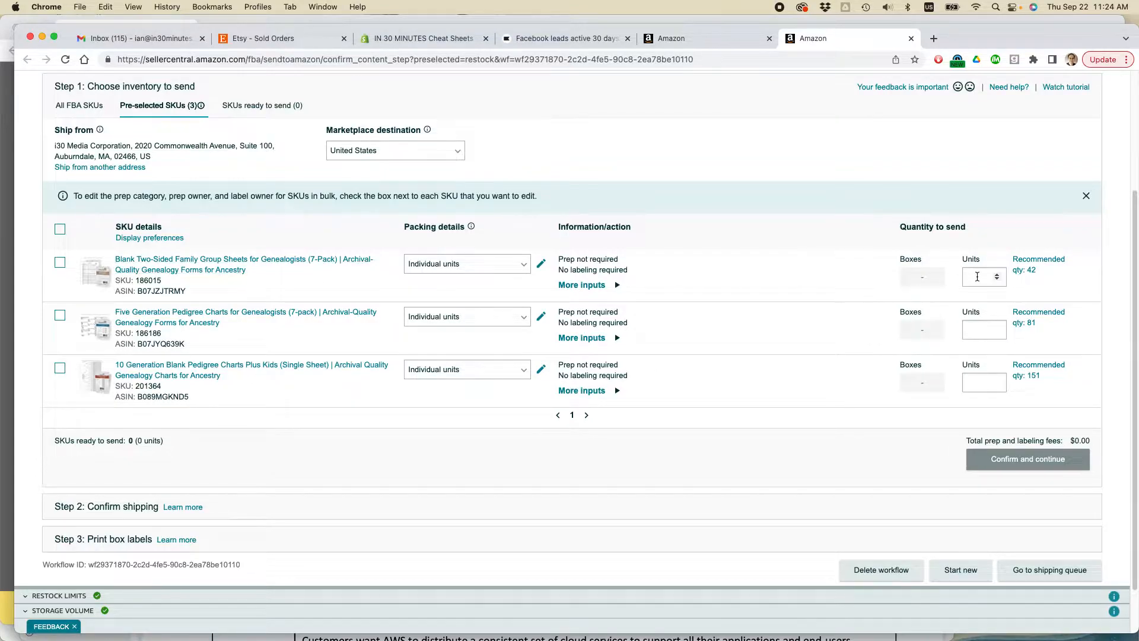
click(977, 277)
text(10)
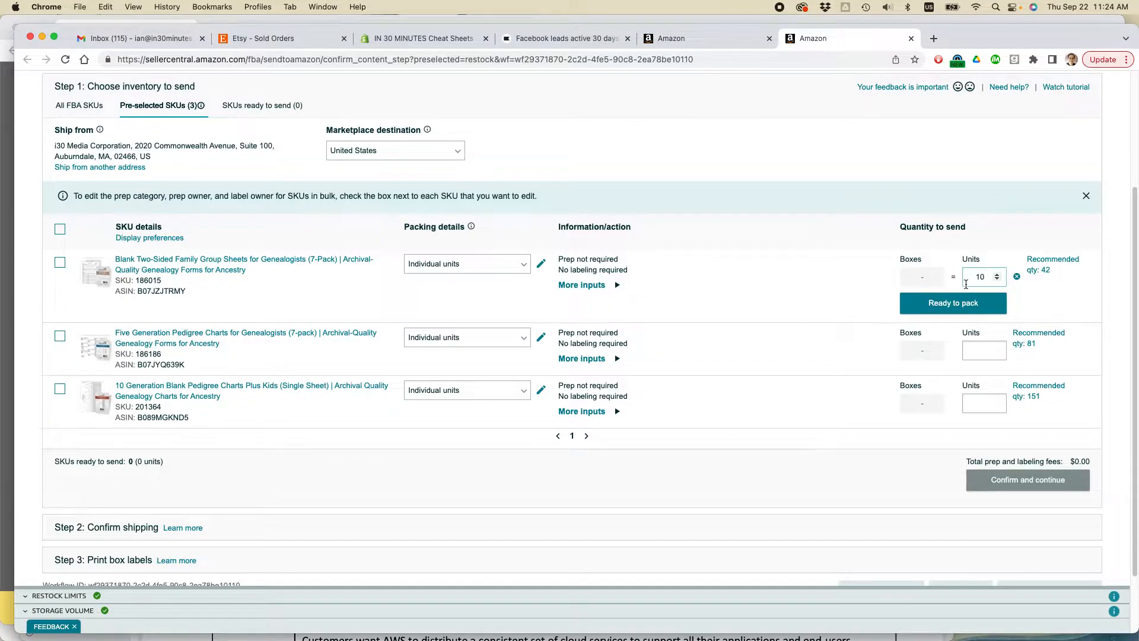
click(971, 349)
text(10)
click(975, 420)
text(15)
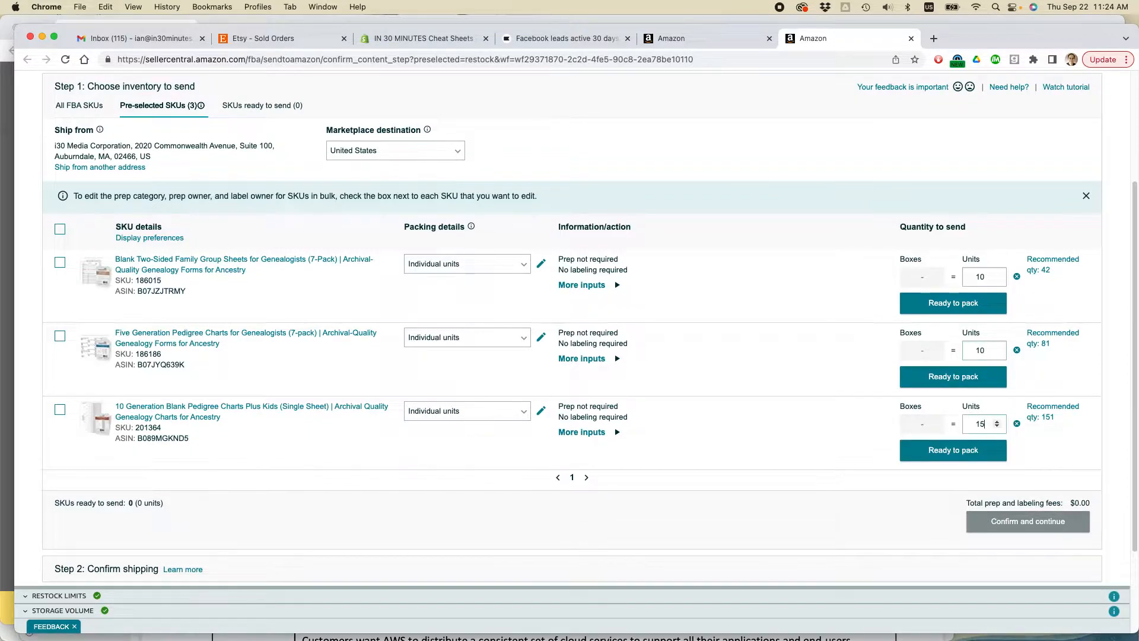
Mark all three SKUs as ready to pack and proceed to packing individual units
click(956, 305)
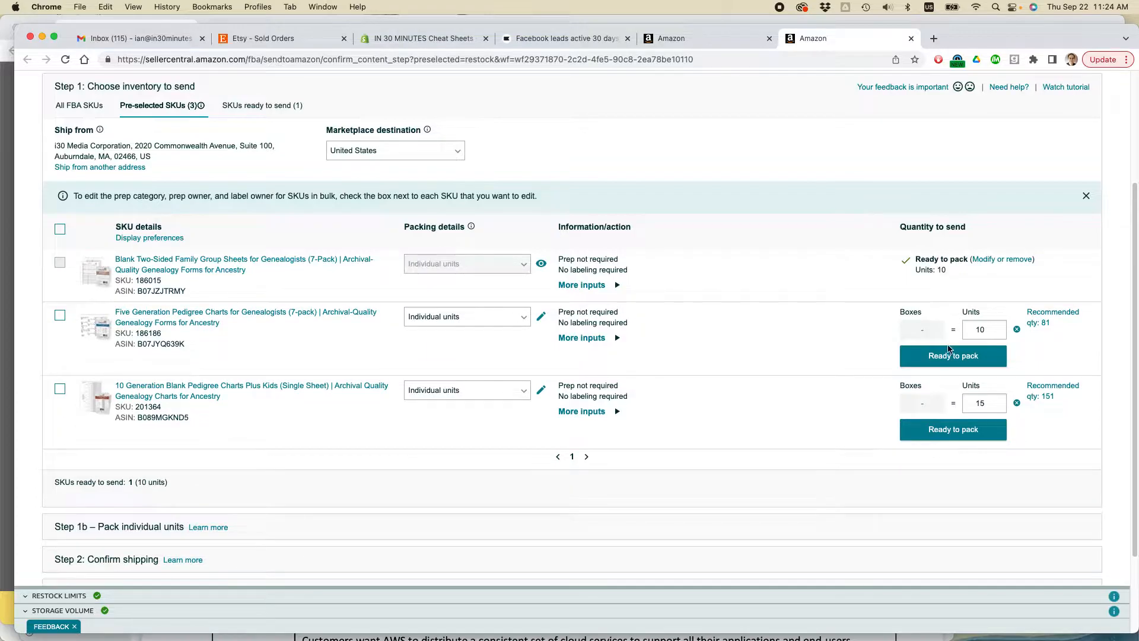
click(952, 356)
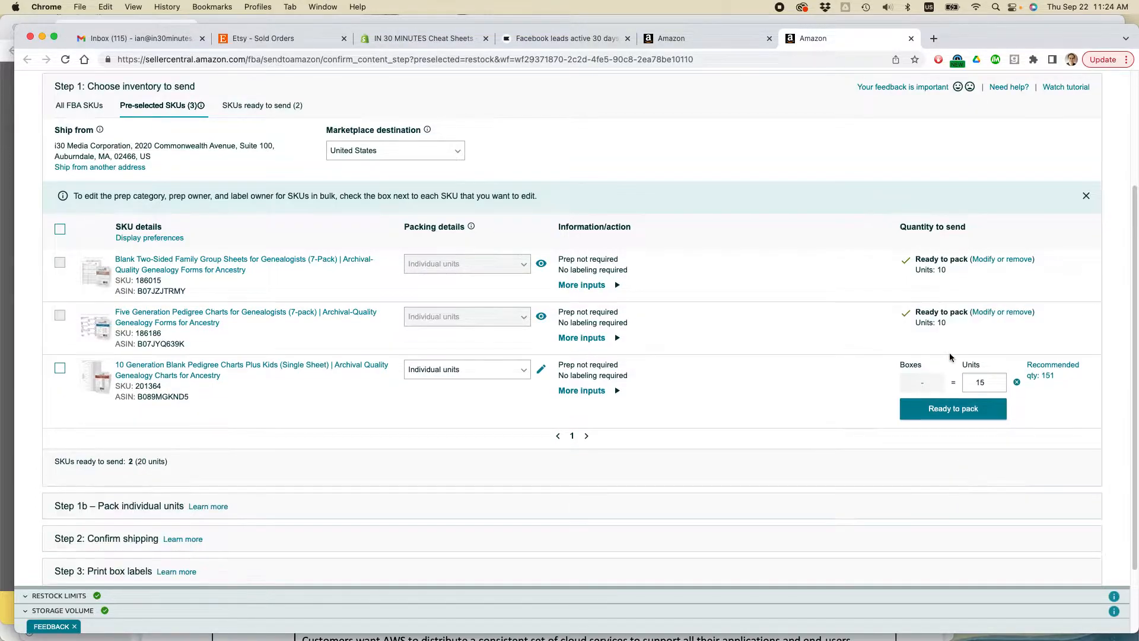
click(952, 415)
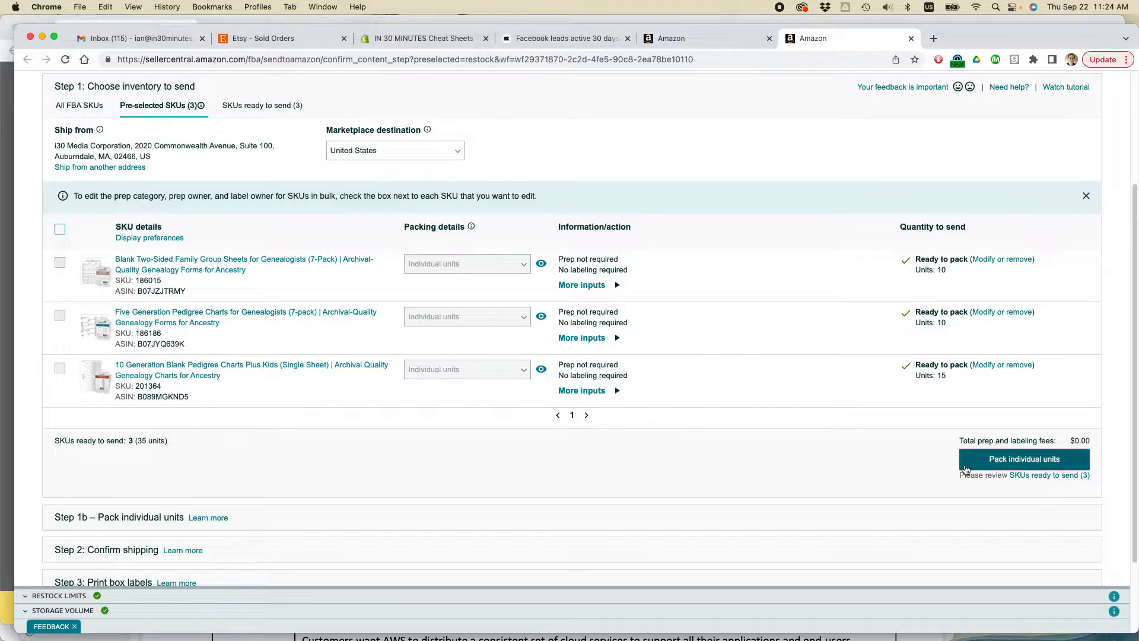
click(1022, 460)
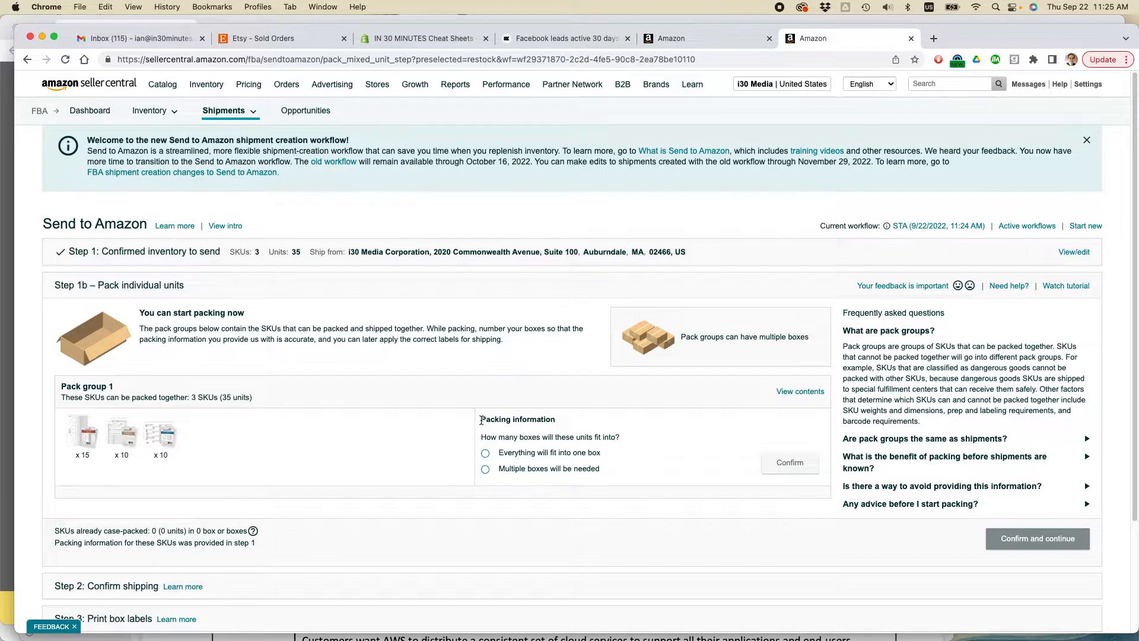
Specify that everything in Pack group 1 will fit into one box and confirm the choice
drag(479, 420, 574, 421)
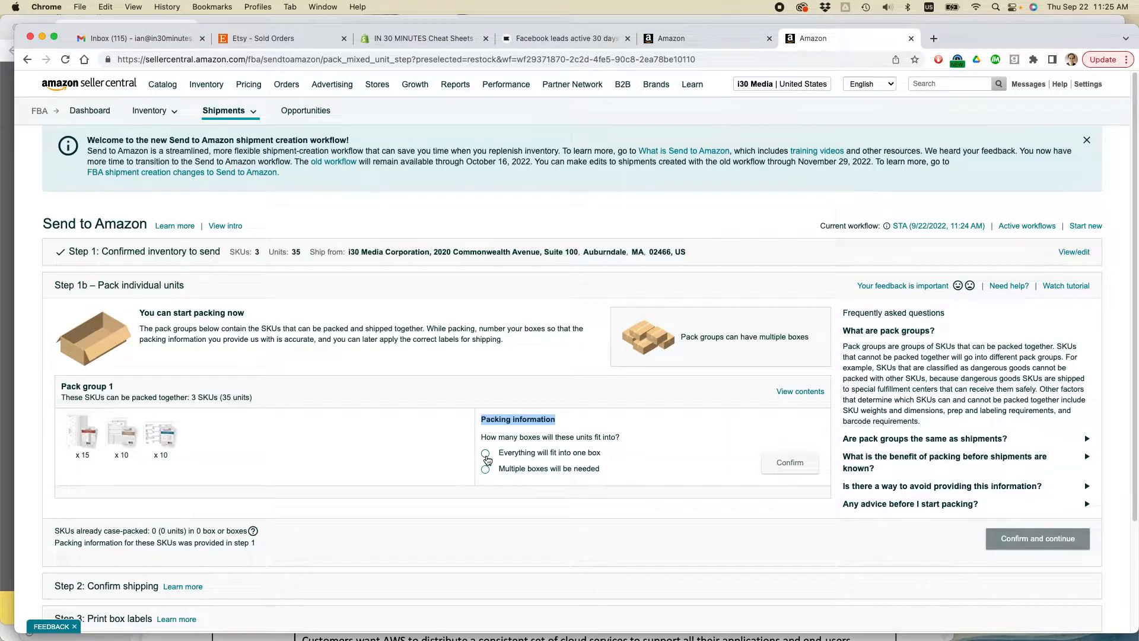
click(486, 454)
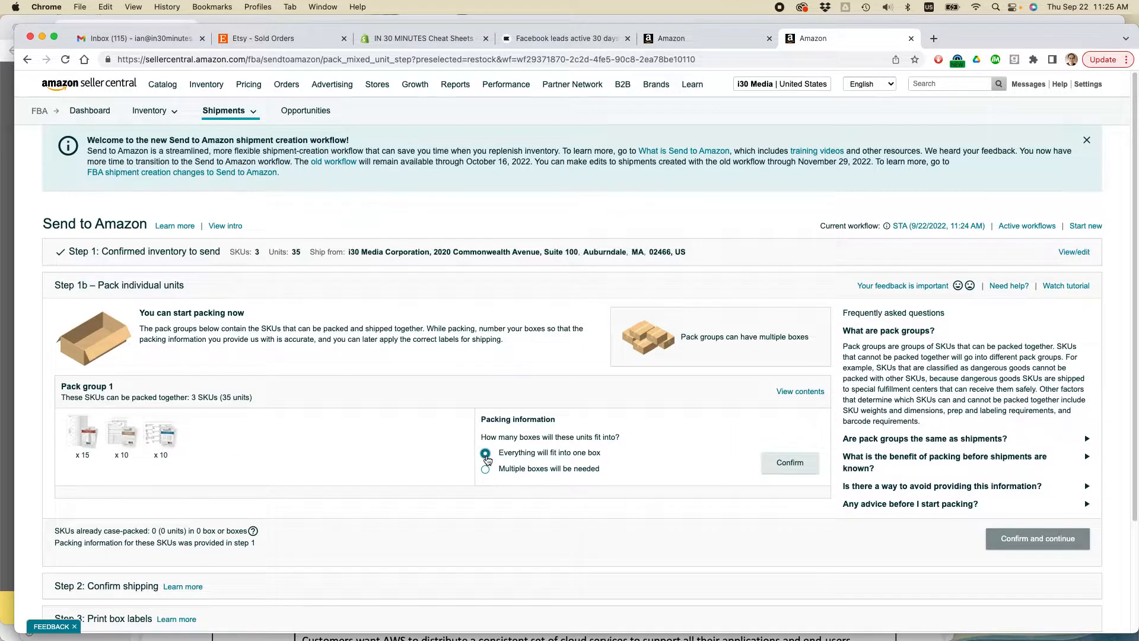
click(780, 470)
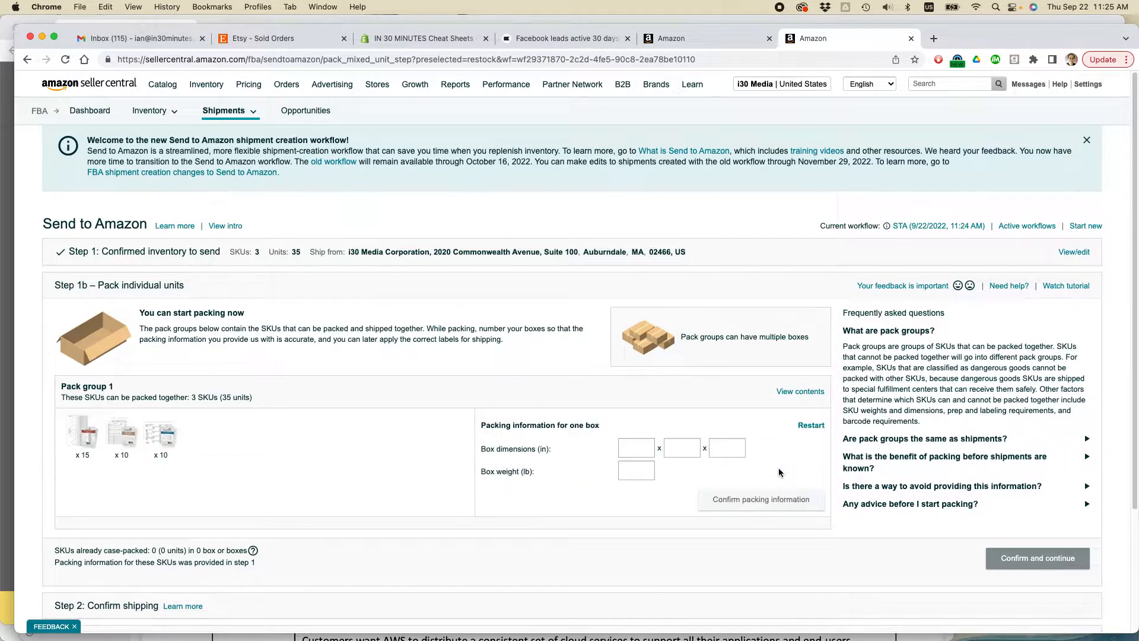
Set the box dimensions to 14 x 10 x 6 in and its weight to 12 lb, and confirm the packing information
click(626, 452)
text(14)
text(10)
key(BackSpace)
key(BackSpace)
click(671, 448)
text(10)
click(720, 447)
text(6)
click(640, 471)
text(12)
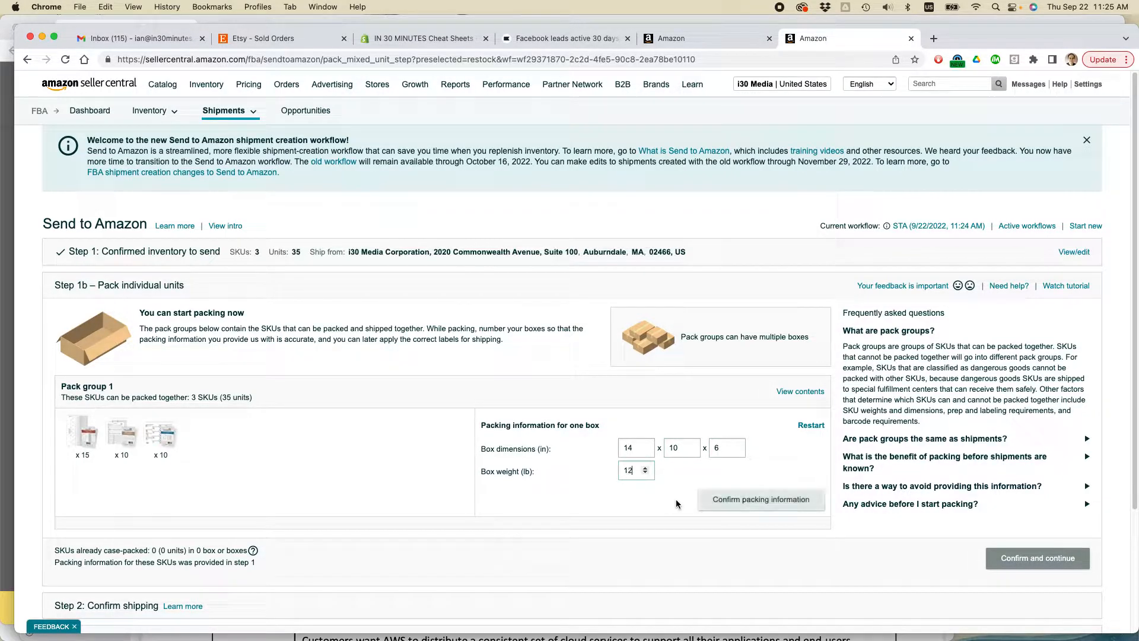
click(760, 505)
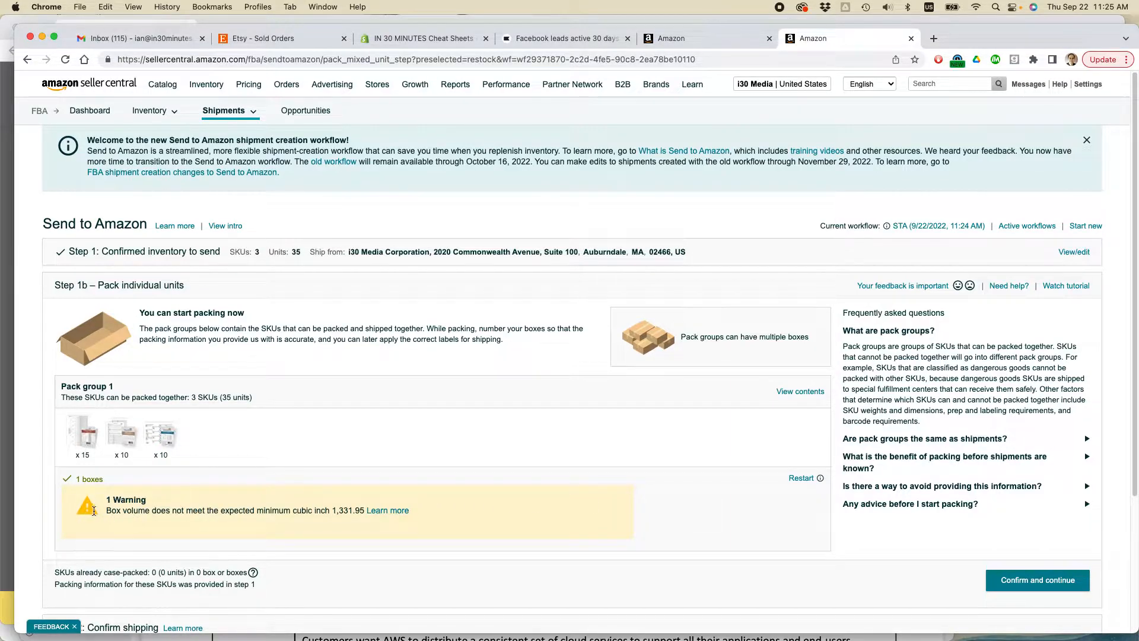
Review the box volume warning, accept the packing details as entered and continue to the Confirm shipping step
drag(106, 511, 364, 510)
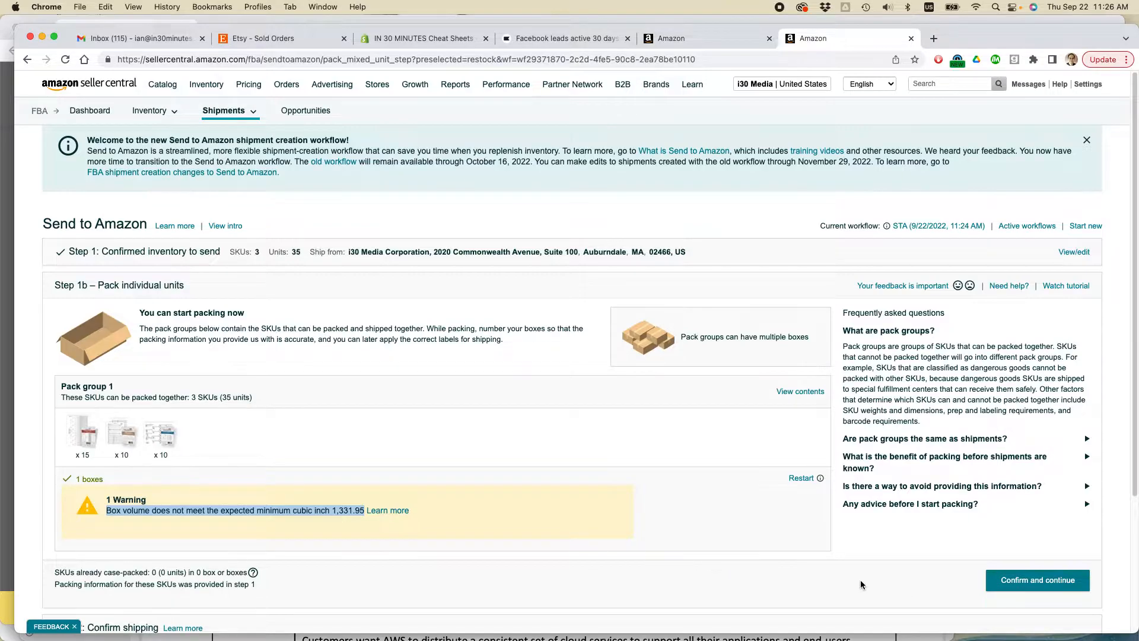
scroll(860, 579, down, 1)
click(1048, 562)
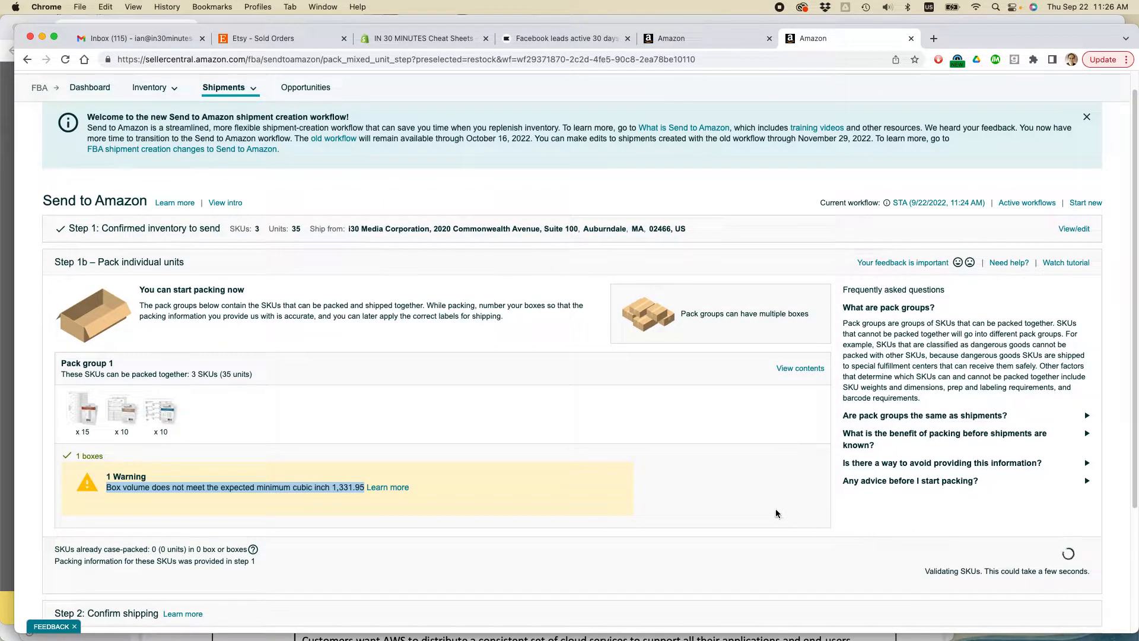
scroll(780, 506, down, 1)
scroll(779, 505, down, 2)
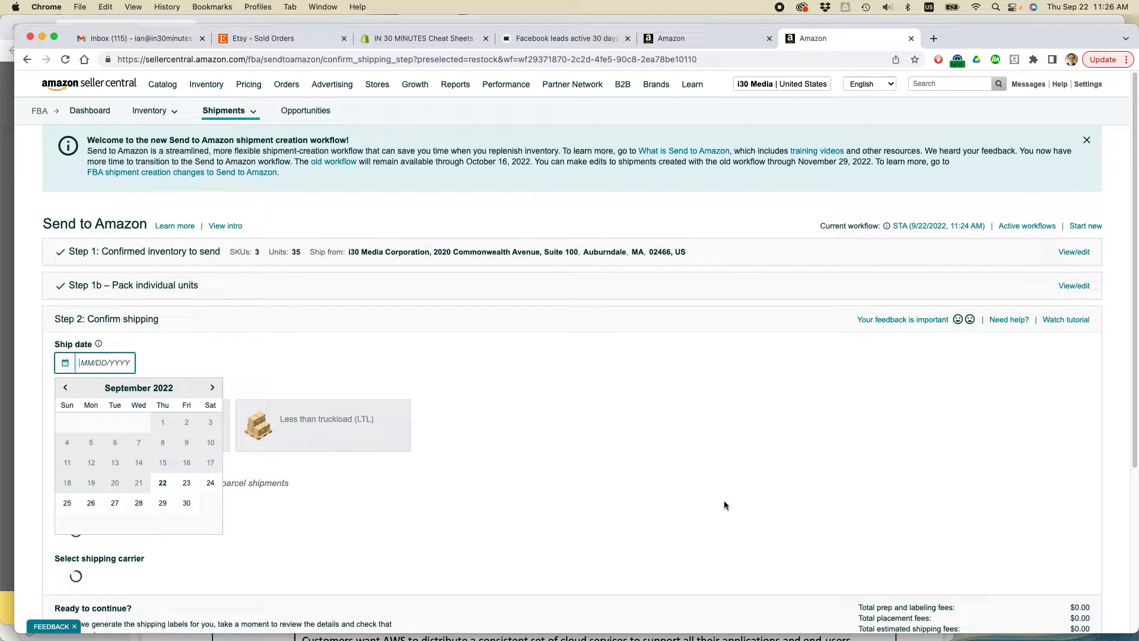
Set the ship date to 09/22/2022 and review Shipment #1's destination and estimated carrier charges
click(162, 486)
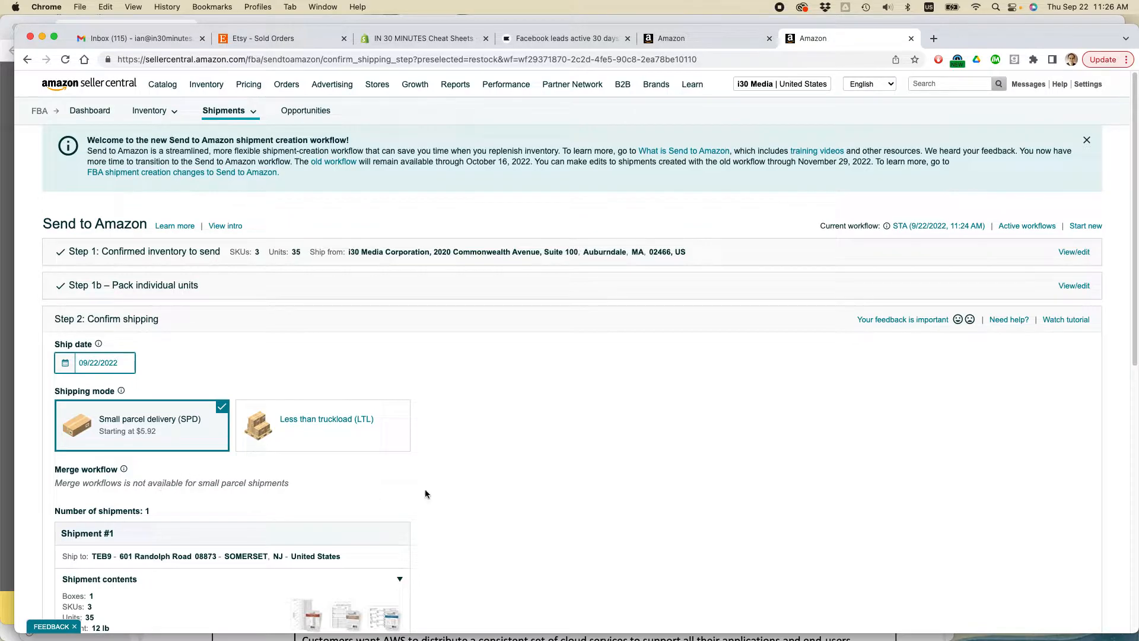
scroll(687, 463, down, 4)
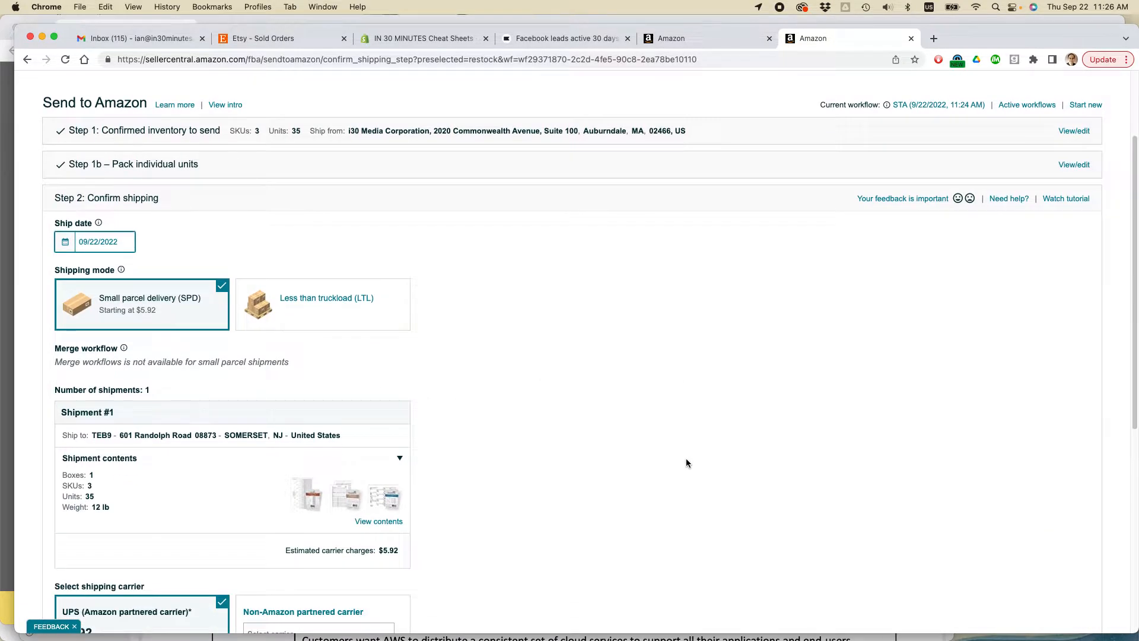
drag(92, 366, 219, 362)
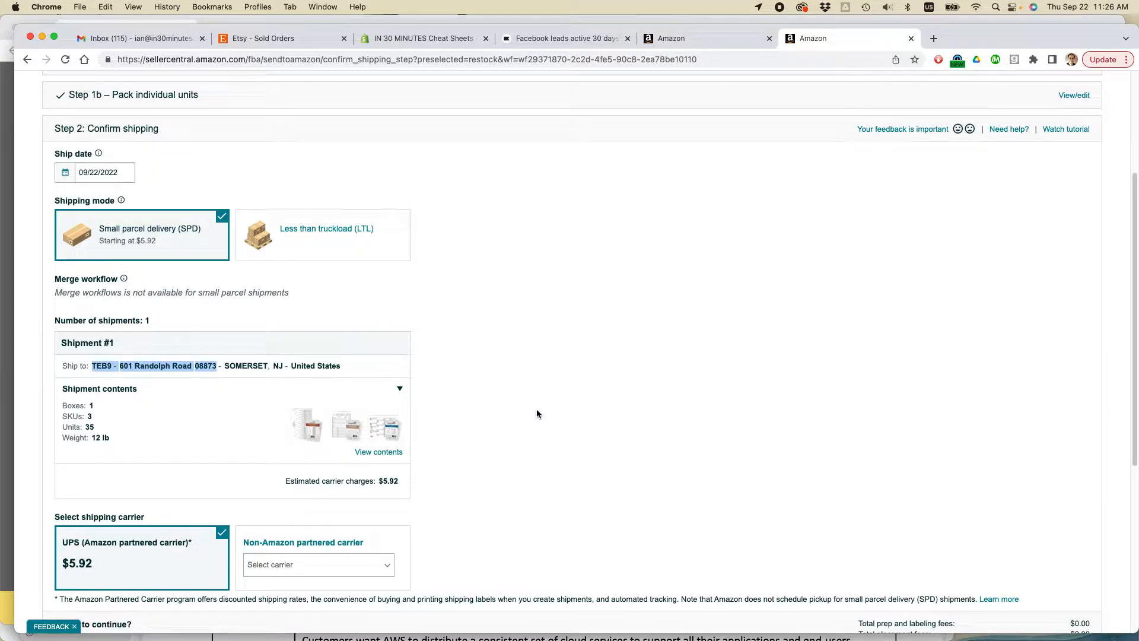
scroll(538, 410, down, 3)
drag(399, 406, 374, 406)
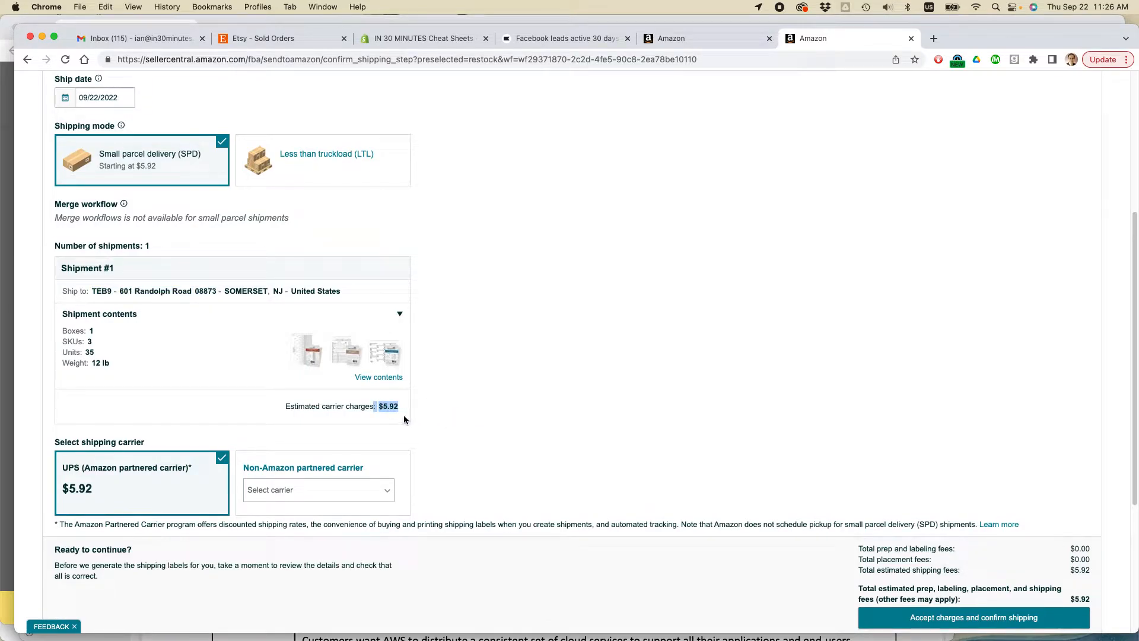
Keep UPS as the Amazon partnered carrier, accept the charges and confirm shipping
scroll(611, 457, down, 3)
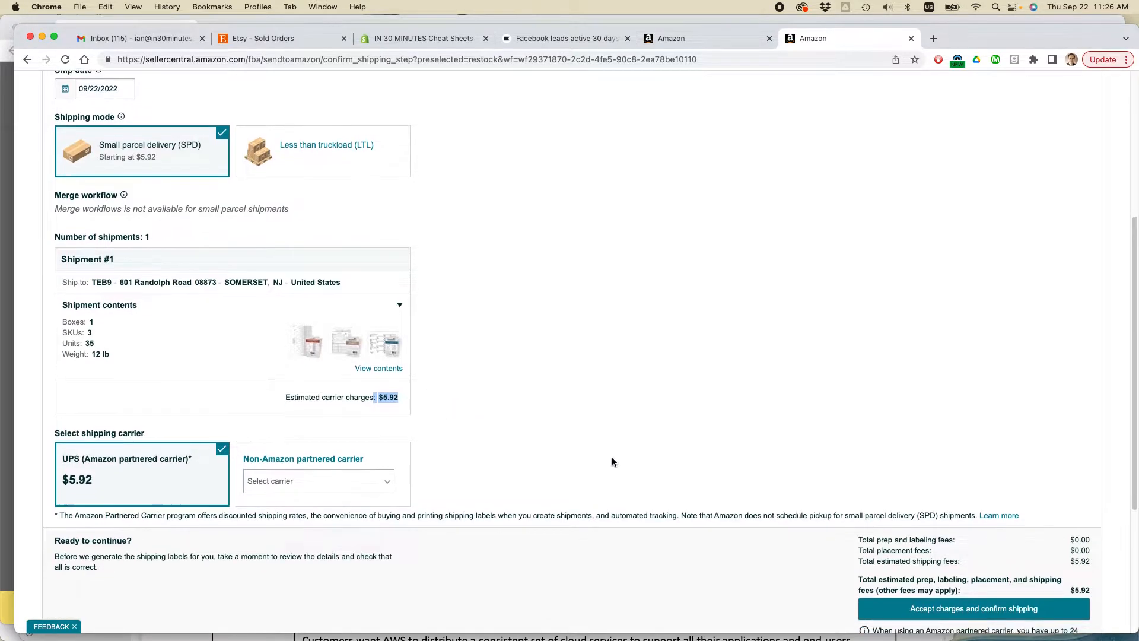
scroll(611, 461, down, 2)
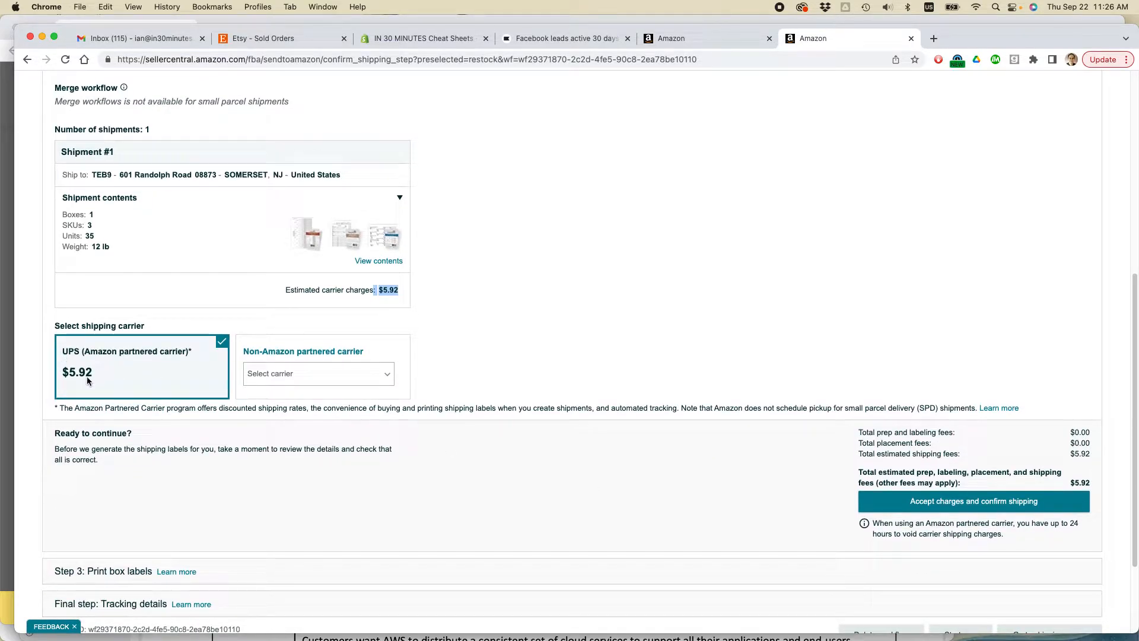
click(968, 505)
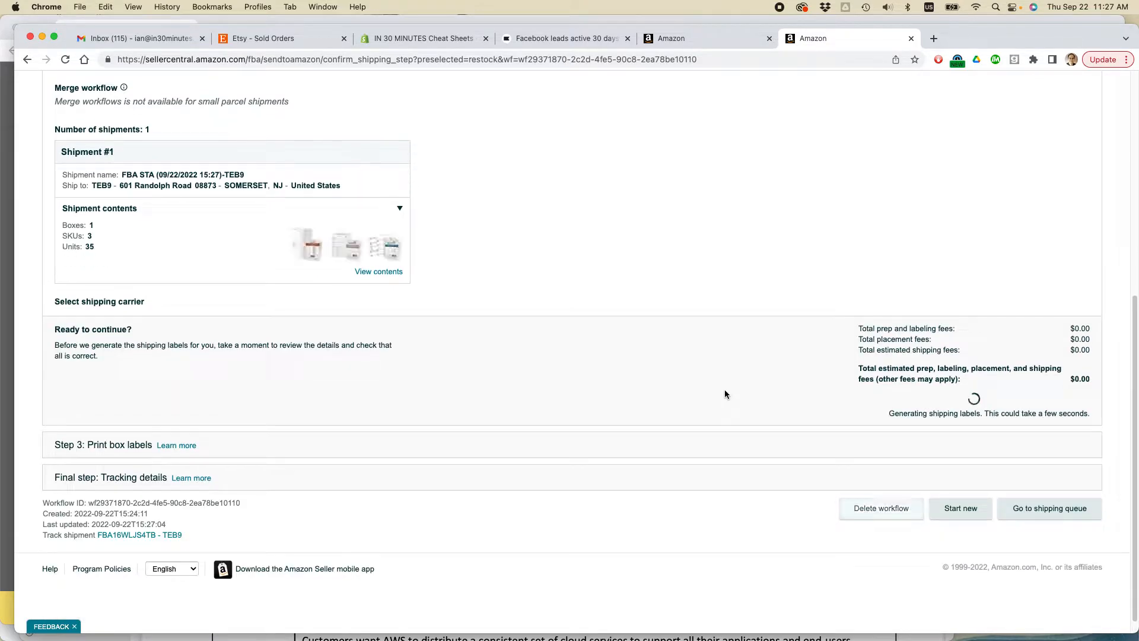
Rename Shipment #1 as "10 five gen ped 10 normal FGS 15 ten gen 092222" and save the name
scroll(696, 389, down, 5)
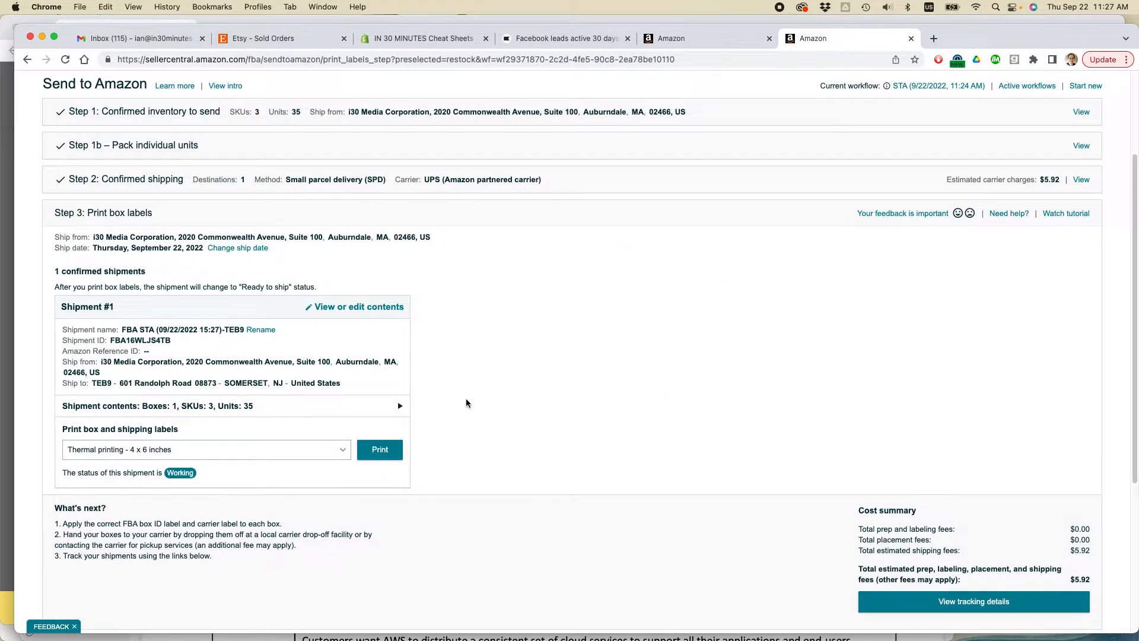
drag(121, 330, 245, 328)
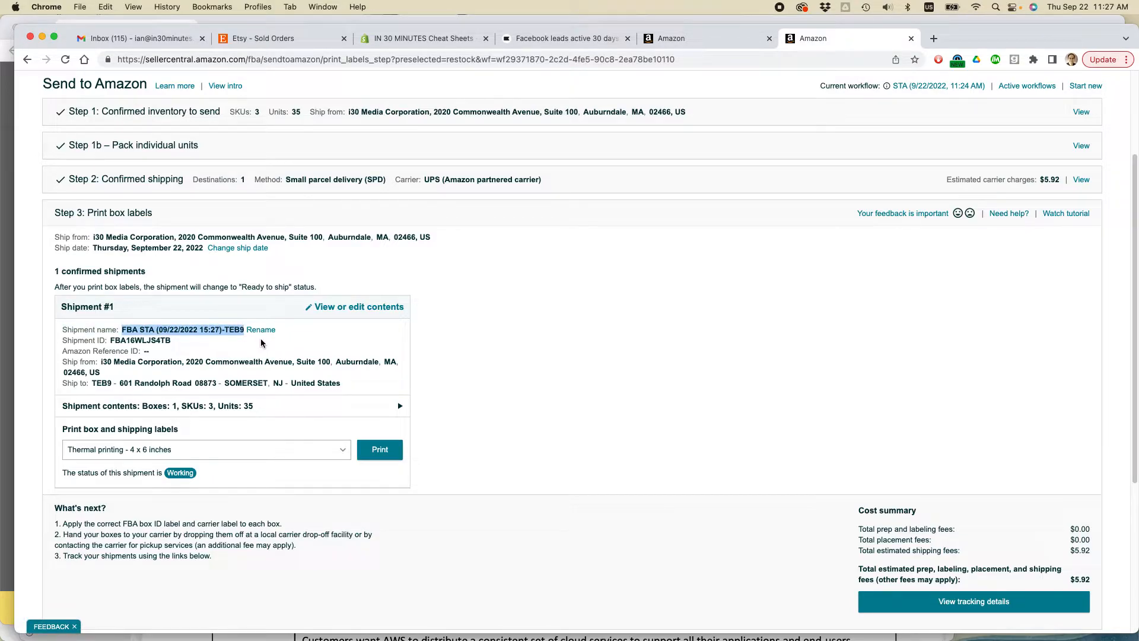
click(261, 330)
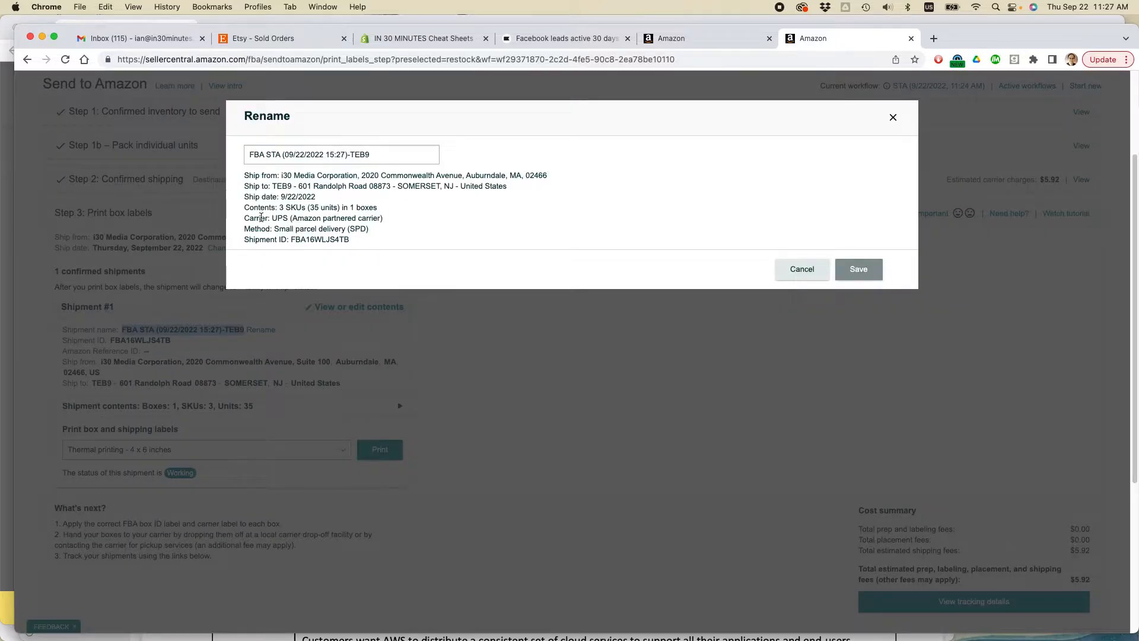
triple_click(282, 159)
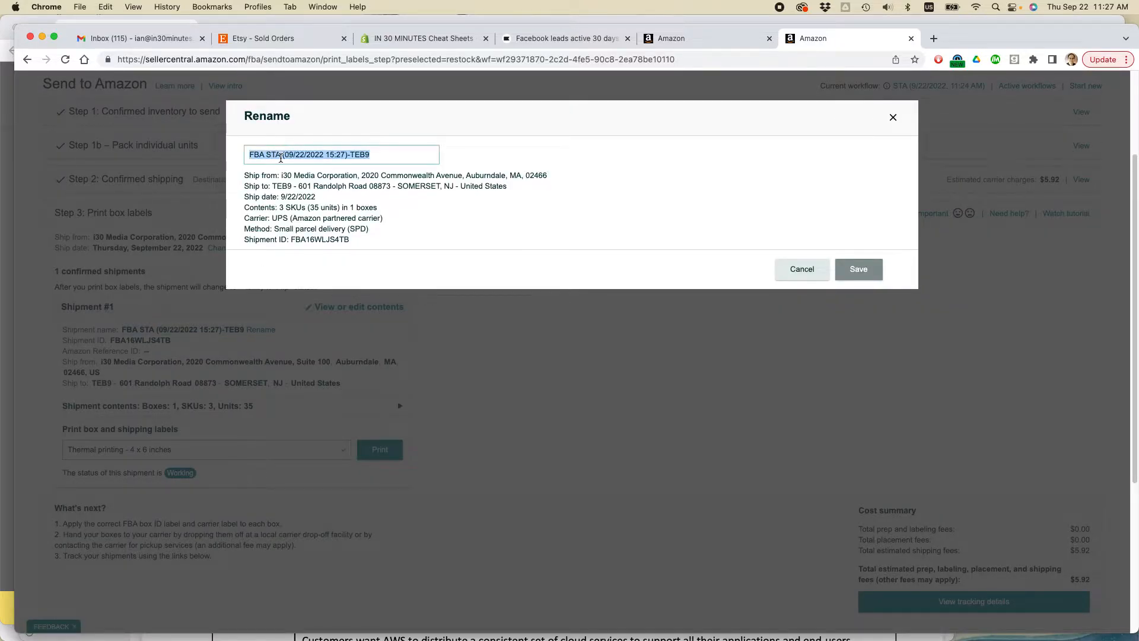
text(10)
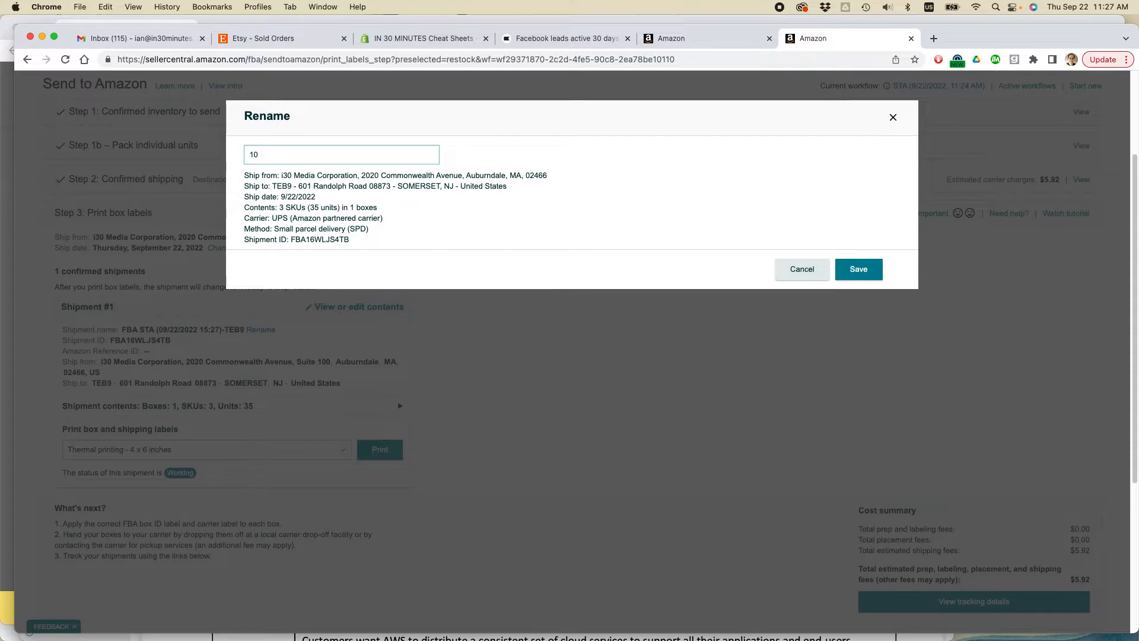
text(5 gen ped 10 normal FGS 15 ten gen)
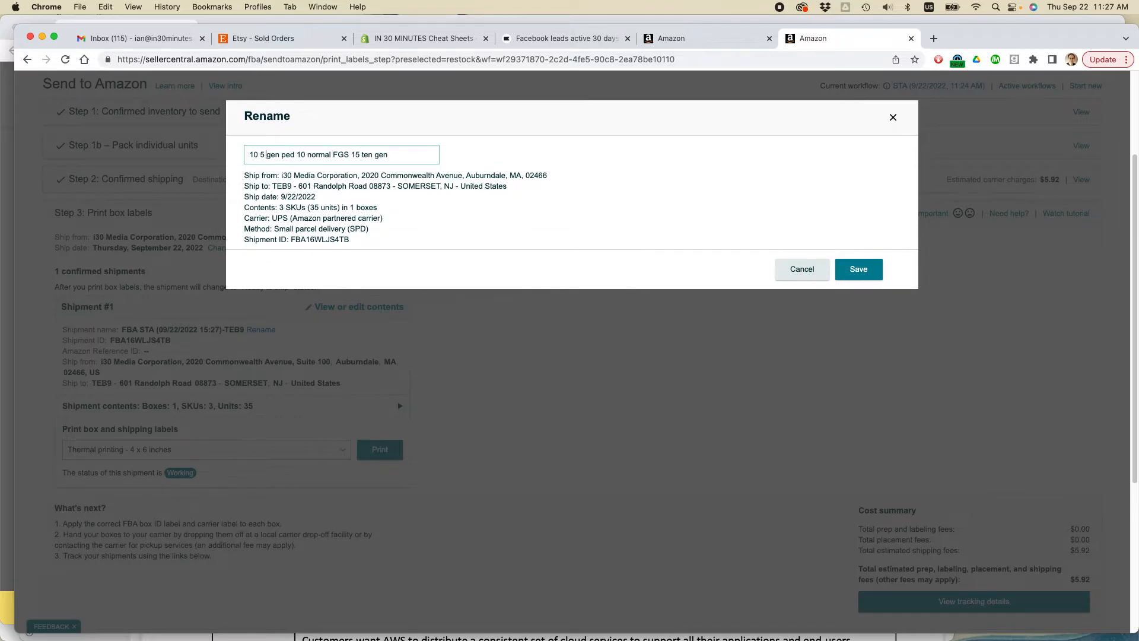
key(BackSpace)
text(five)
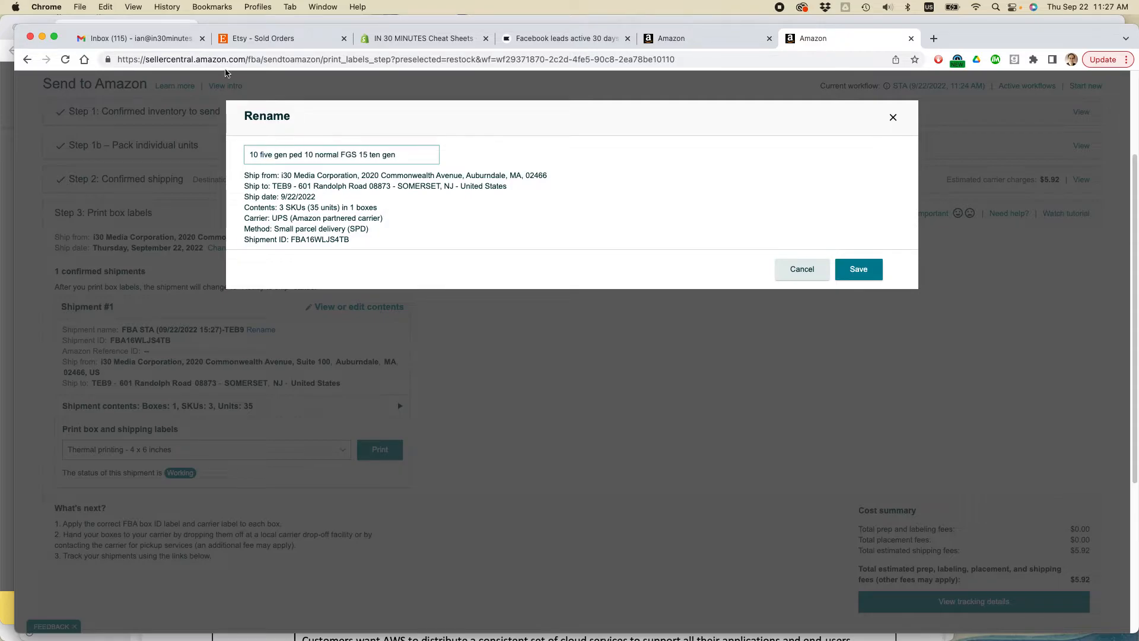
click(407, 157)
text(092222)
click(857, 277)
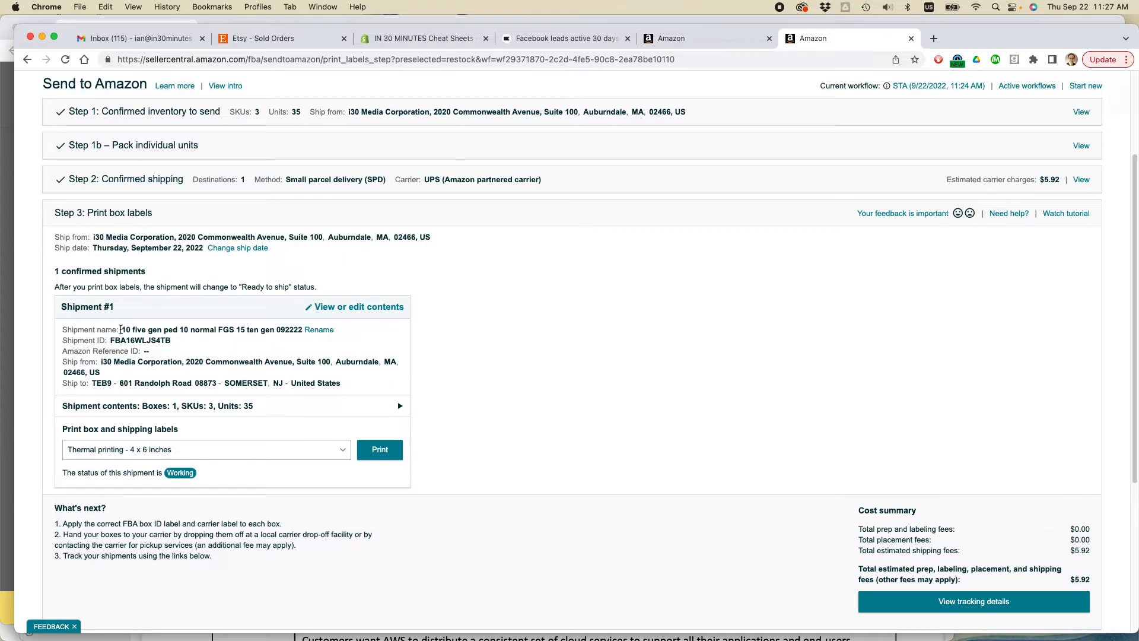
drag(123, 330, 305, 328)
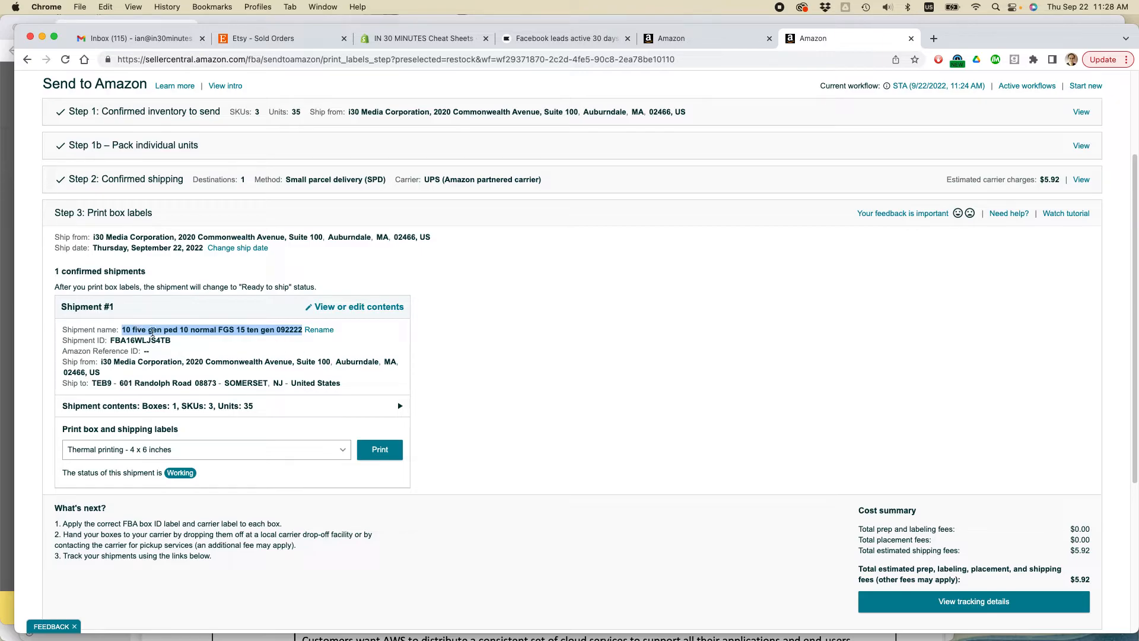
Set the print format of the box and shipping labels to 8.5" X 5.5" (US Letter)
scroll(487, 387, down, 2)
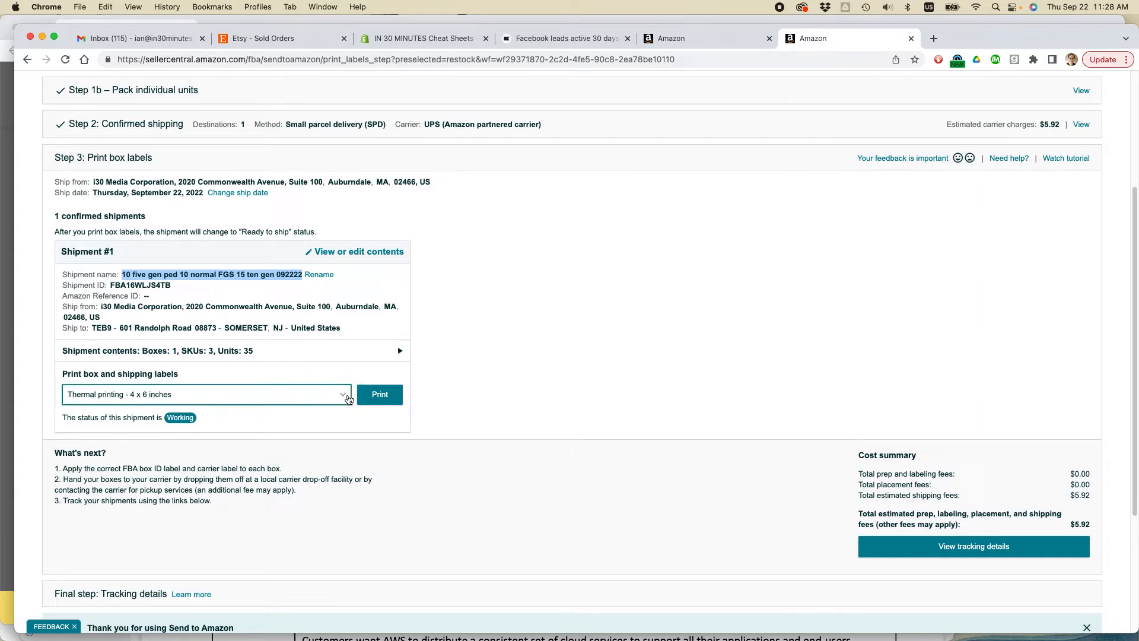
click(342, 395)
click(279, 434)
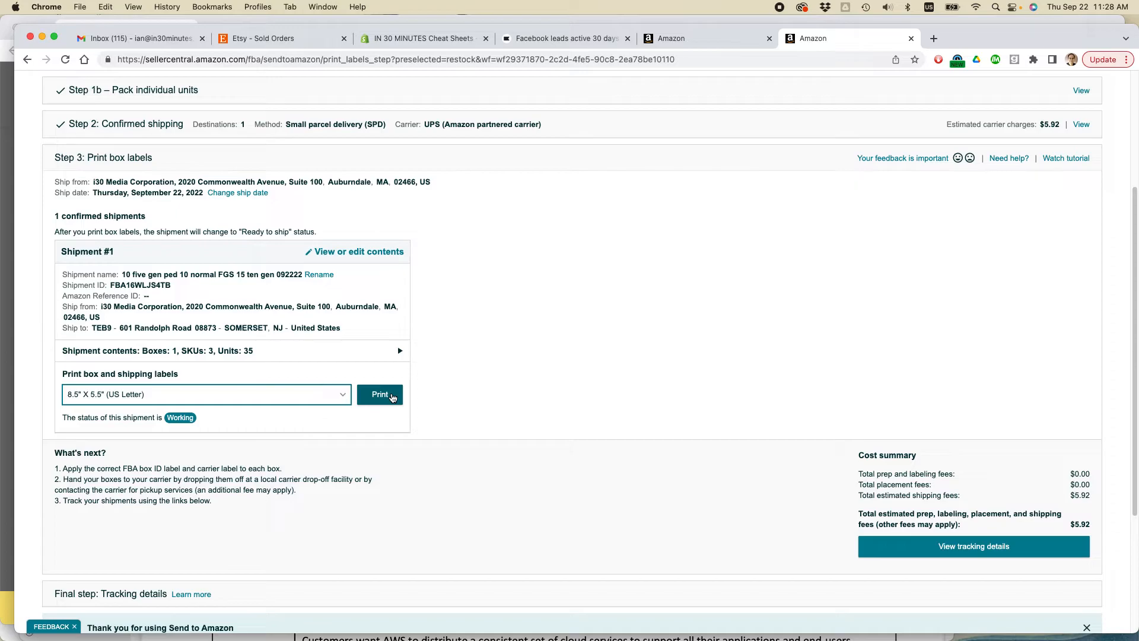
Return to the FBA Inventory page and look at its heading and product list from the beginning
click(691, 39)
scroll(437, 261, up, 10)
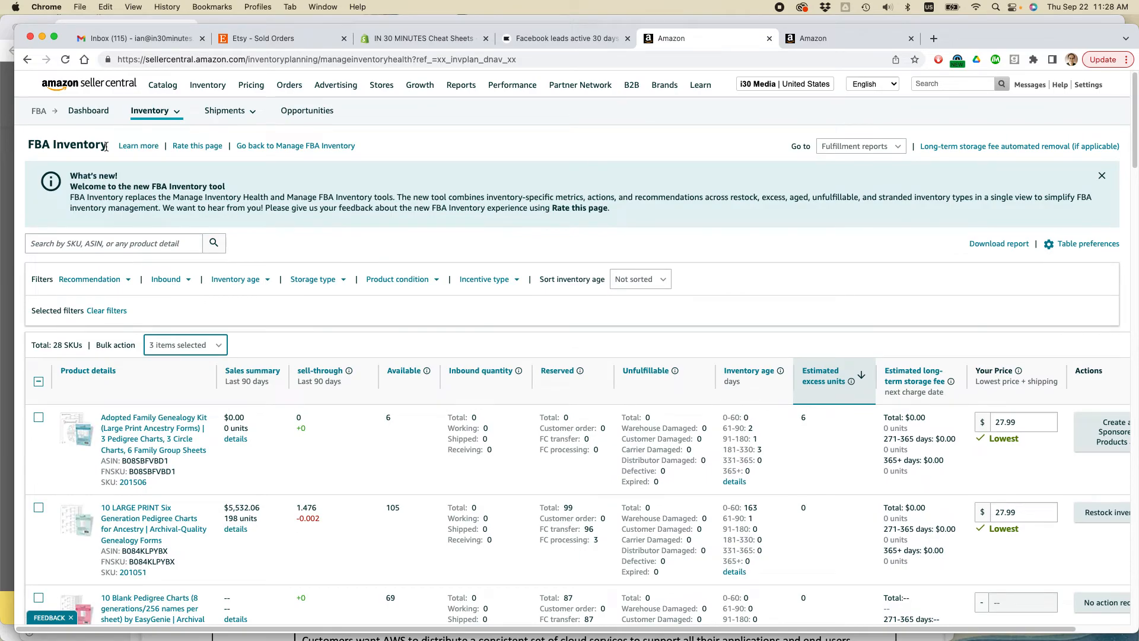
drag(107, 145, 21, 147)
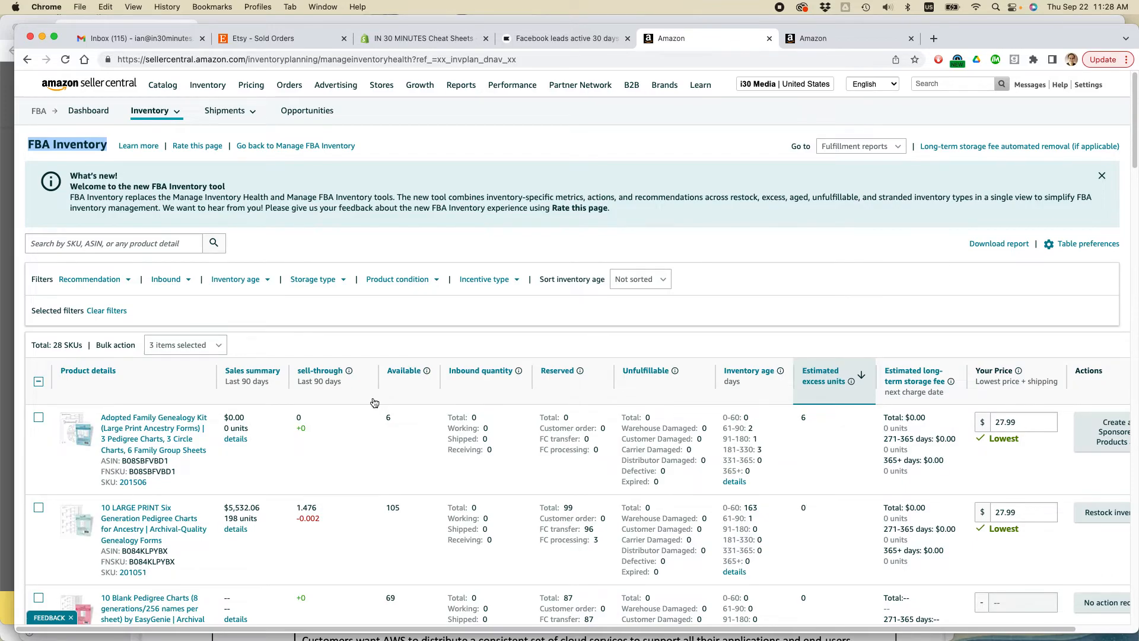
Switch to Safari to show the Lean Media blog page
key(super+Tab)
key(super+Tab)
key(super+Tab)
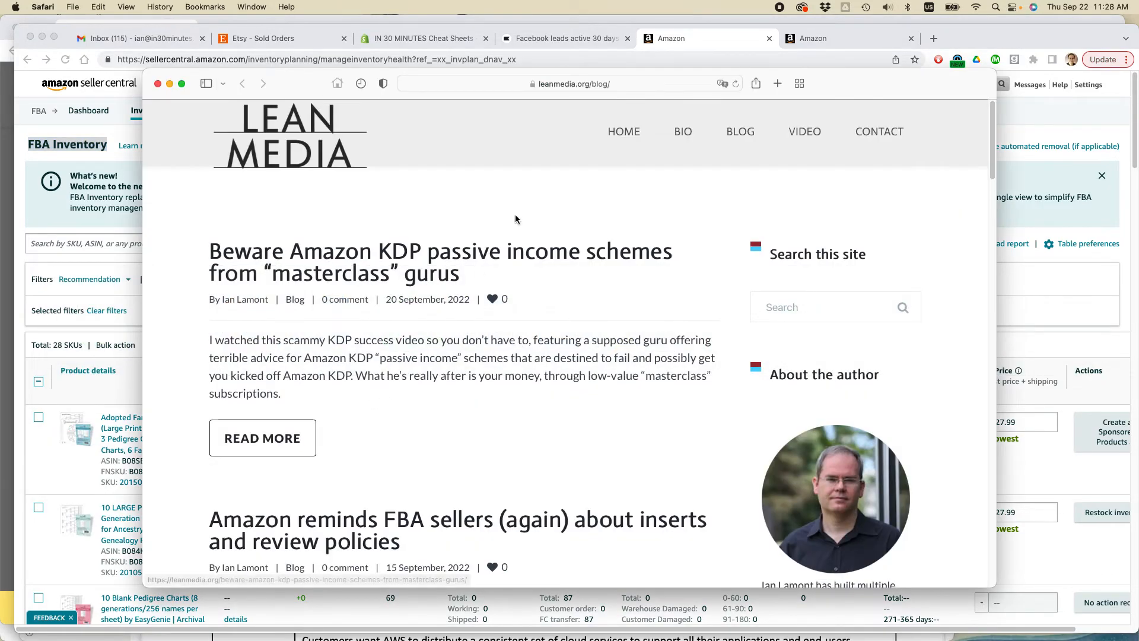